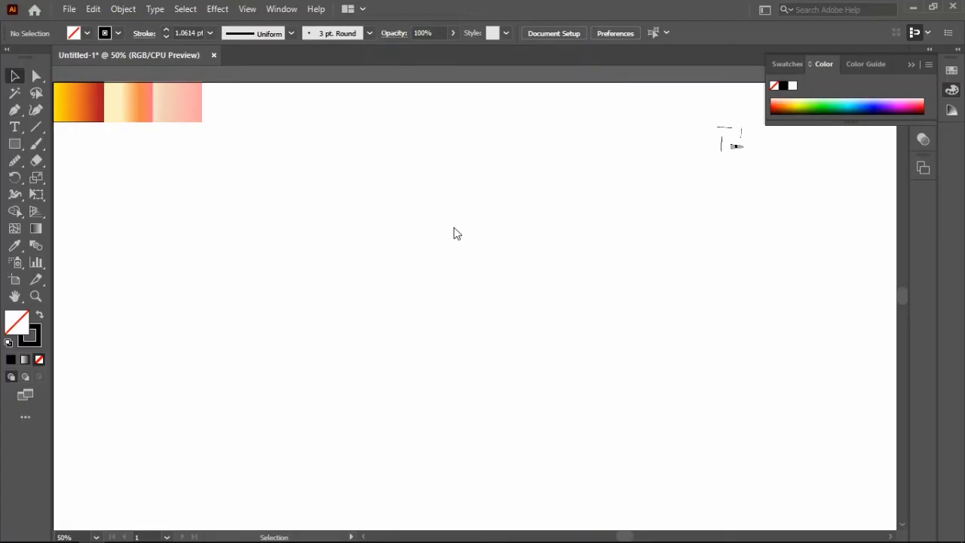
Draw a wide rectangle on the artboard and move it up and left
{"action": "left_click", "coordinate": [12, 148]}
{"action": "left_click_drag", "start_coordinate": [326, 233], "coordinate": [485, 276]}
{"action": "left_click", "coordinate": [15, 76]}
{"action": "left_click_drag", "start_coordinate": [404, 248], "coordinate": [375, 224]}
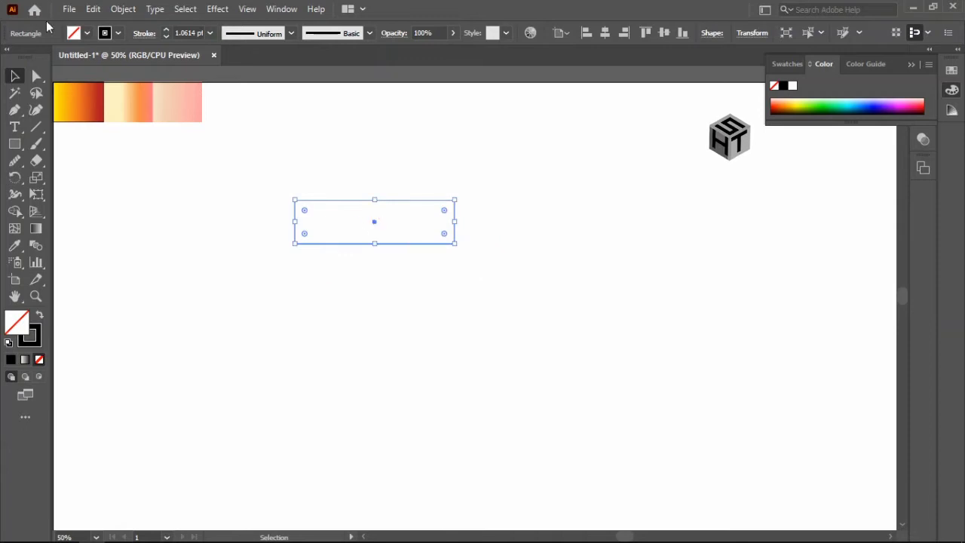
Paste a copy in front, move it directly below the original, and shorten its right side
{"action": "left_click", "coordinate": [93, 9]}
{"action": "left_click", "coordinate": [114, 76]}
{"action": "left_click", "coordinate": [93, 8]}
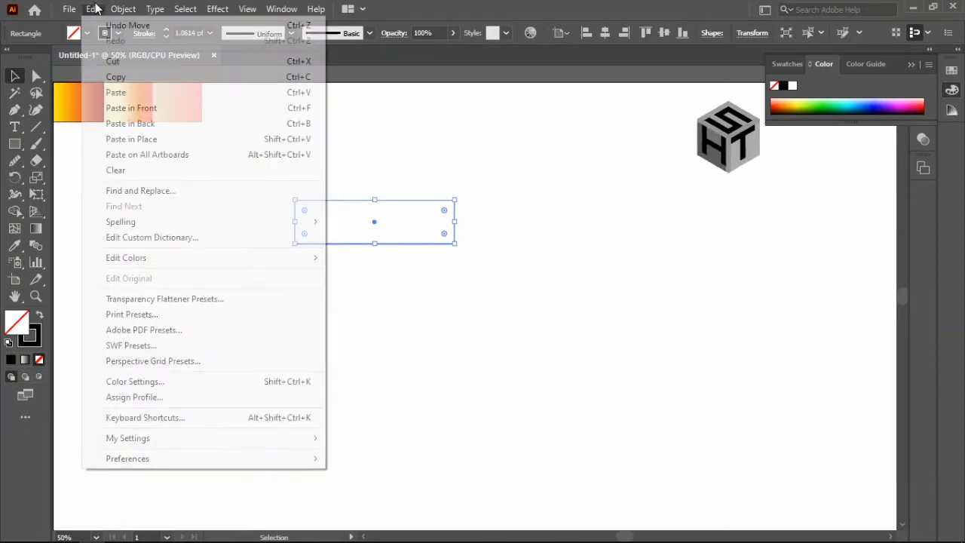
{"action": "left_click", "coordinate": [119, 110]}
{"action": "left_click_drag", "start_coordinate": [374, 225], "coordinate": [389, 310]}
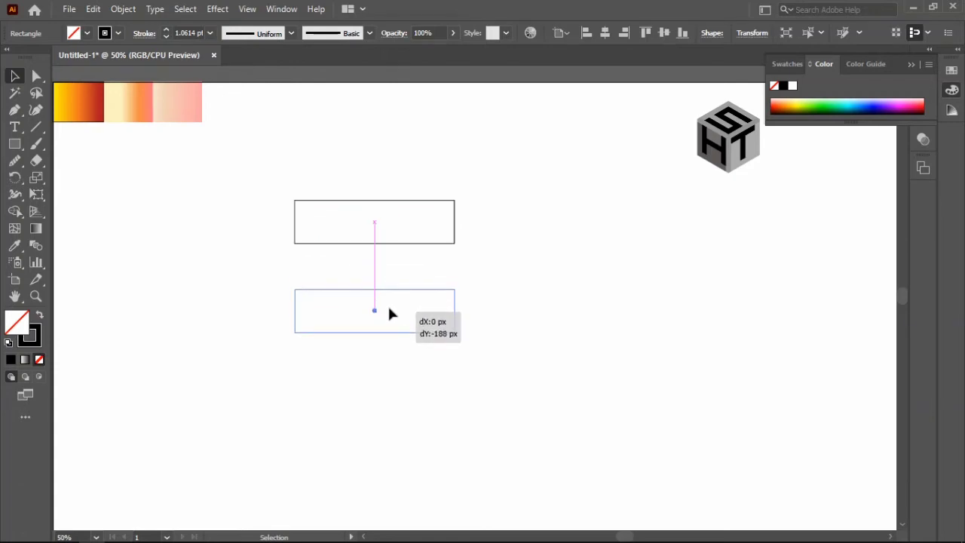
{"action": "left_click_drag", "start_coordinate": [389, 310], "coordinate": [388, 309]}
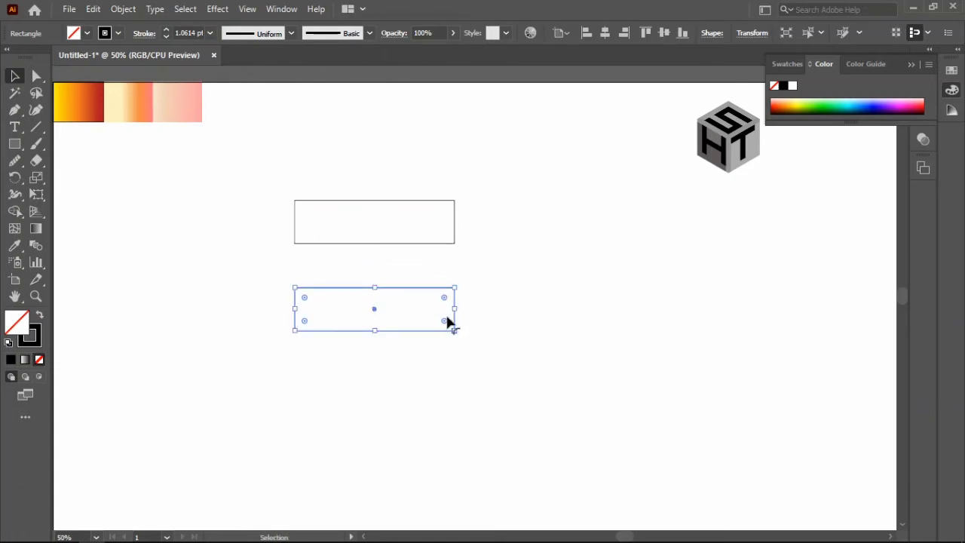
{"action": "left_click_drag", "start_coordinate": [458, 311], "coordinate": [422, 309]}
{"action": "left_click", "coordinate": [362, 237]}
{"action": "left_click", "coordinate": [357, 201]}
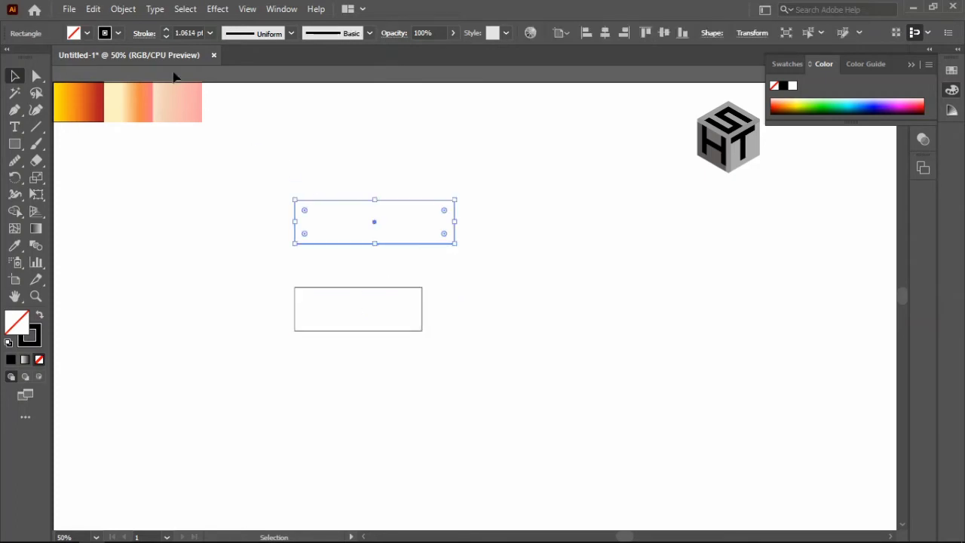
Paste a copy of the top rectangle in front and rotate it upright into a tall stem along both arms' left ends
{"action": "left_click", "coordinate": [94, 9]}
{"action": "left_click", "coordinate": [121, 77]}
{"action": "left_click", "coordinate": [94, 9]}
{"action": "left_click", "coordinate": [178, 108]}
{"action": "left_click_drag", "start_coordinate": [459, 195], "coordinate": [388, 264]}
{"action": "left_click_drag", "start_coordinate": [376, 226], "coordinate": [316, 285]}
{"action": "left_click_drag", "start_coordinate": [317, 361], "coordinate": [329, 448]}
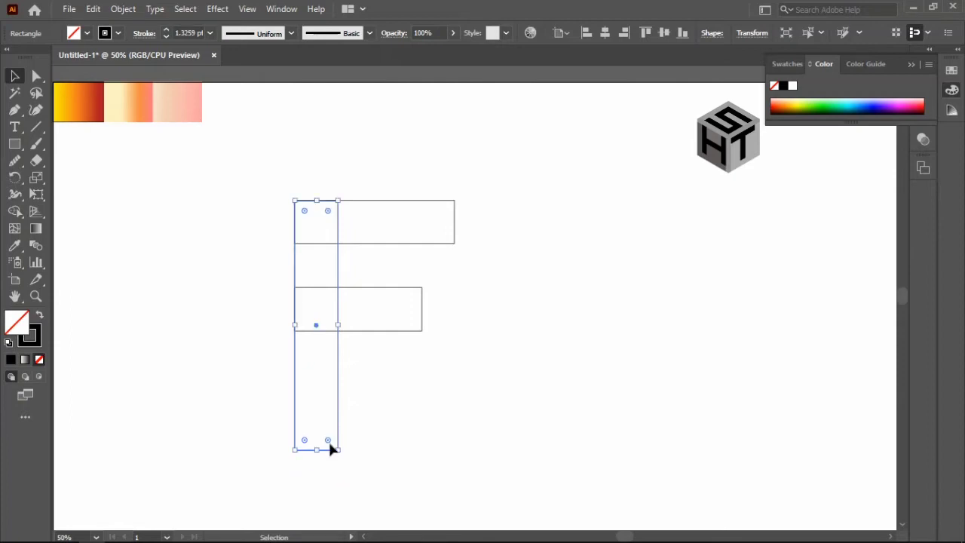
{"action": "left_click", "coordinate": [384, 368]}
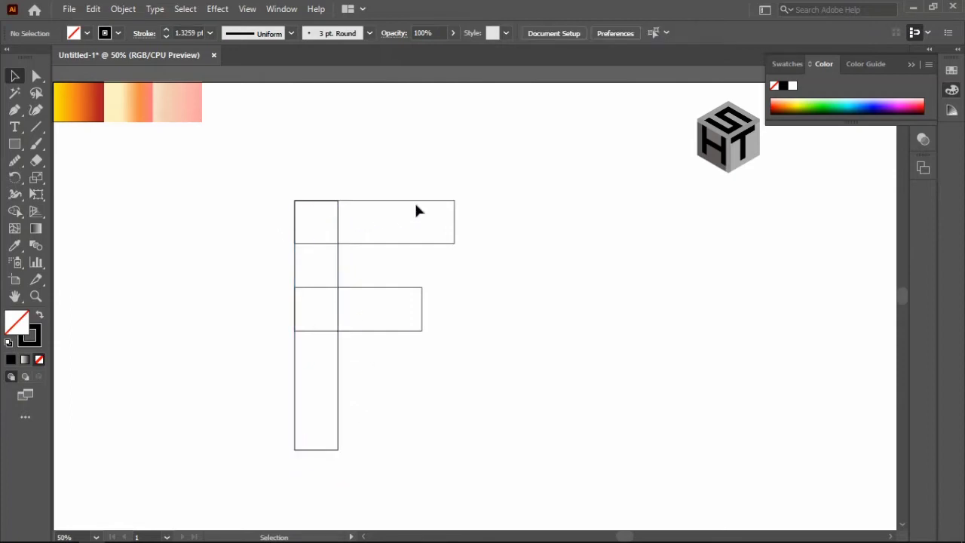
Round the right corners of both arms and the stem's bottom-right corner using live-corner widgets
{"action": "left_click", "coordinate": [36, 76]}
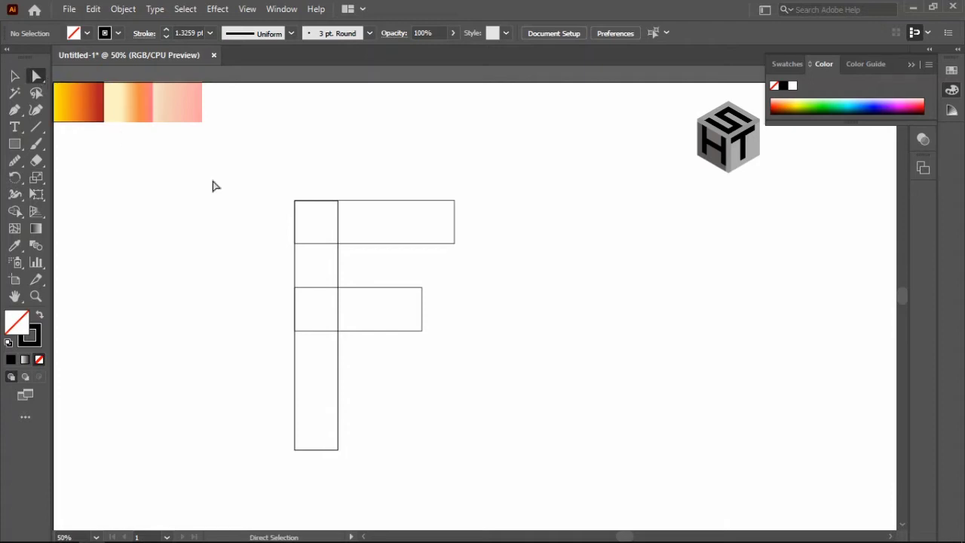
{"action": "left_click", "coordinate": [456, 244]}
{"action": "left_click_drag", "start_coordinate": [445, 237], "coordinate": [389, 210]}
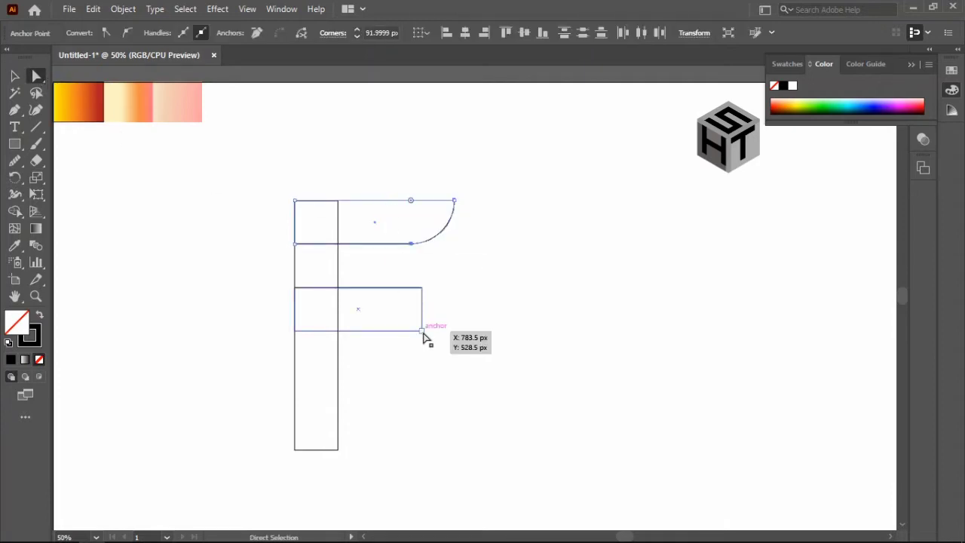
{"action": "left_click", "coordinate": [422, 330]}
{"action": "left_click_drag", "start_coordinate": [409, 323], "coordinate": [366, 276]}
{"action": "left_click", "coordinate": [338, 451]}
{"action": "left_click_drag", "start_coordinate": [325, 434], "coordinate": [243, 364]}
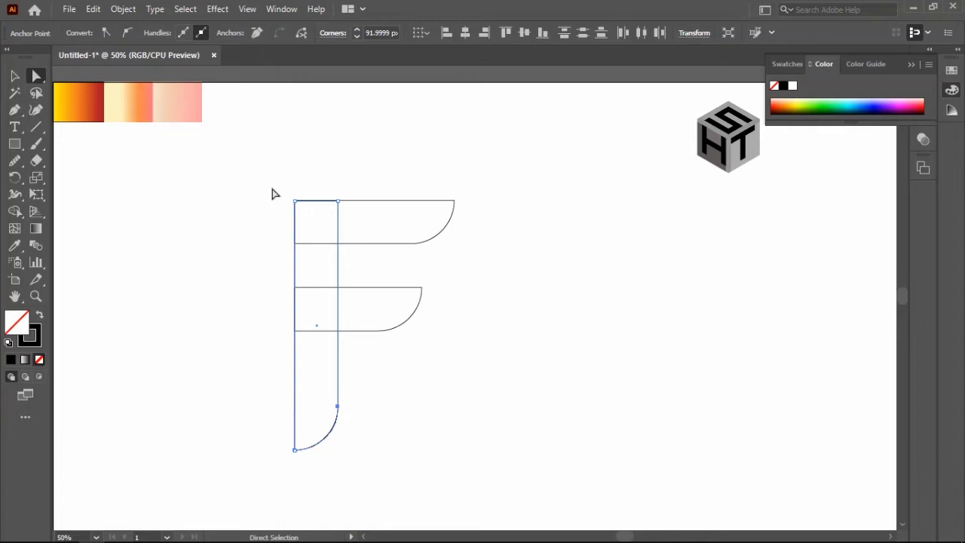
{"action": "left_click_drag", "start_coordinate": [273, 194], "coordinate": [437, 409]}
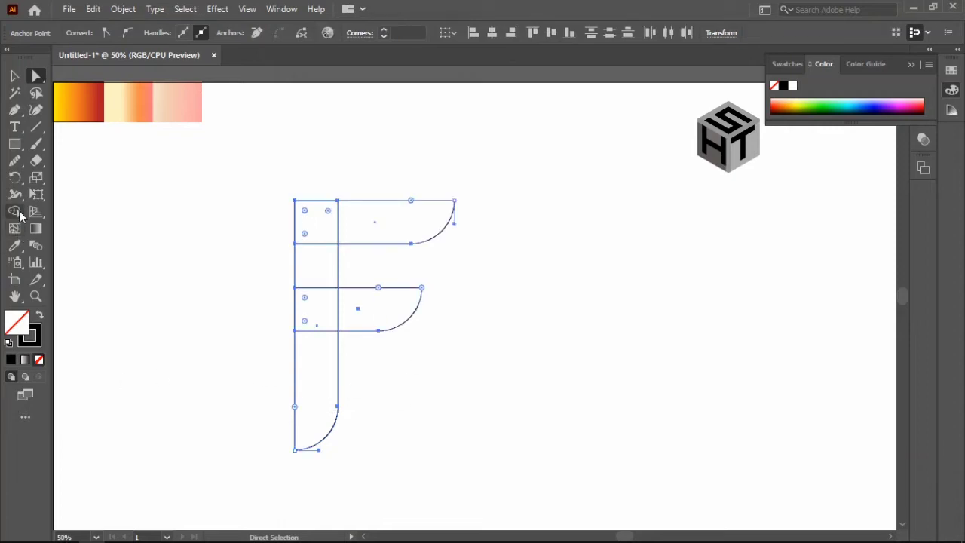
{"action": "left_click", "coordinate": [16, 212]}
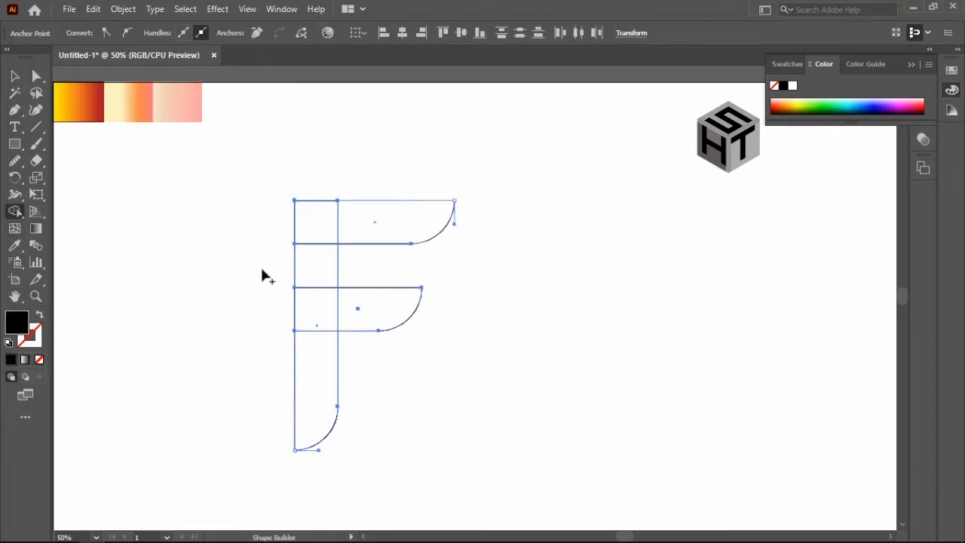
Merge the stem and both arms into one F shape and set its fill to None
{"action": "left_click_drag", "start_coordinate": [323, 226], "coordinate": [309, 370]}
{"action": "left_click_drag", "start_coordinate": [343, 237], "coordinate": [321, 324]}
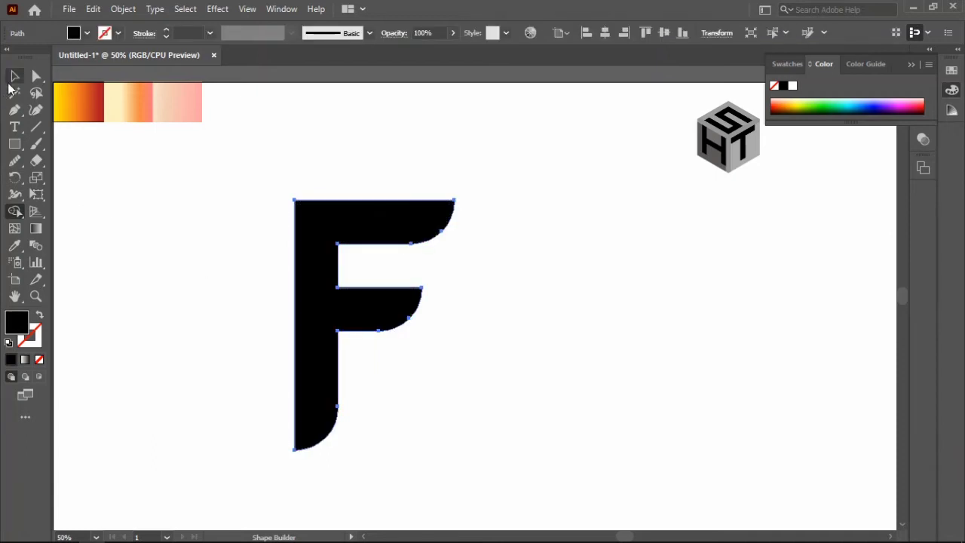
{"action": "left_click", "coordinate": [14, 76]}
{"action": "left_click", "coordinate": [142, 206]}
{"action": "left_click", "coordinate": [348, 328]}
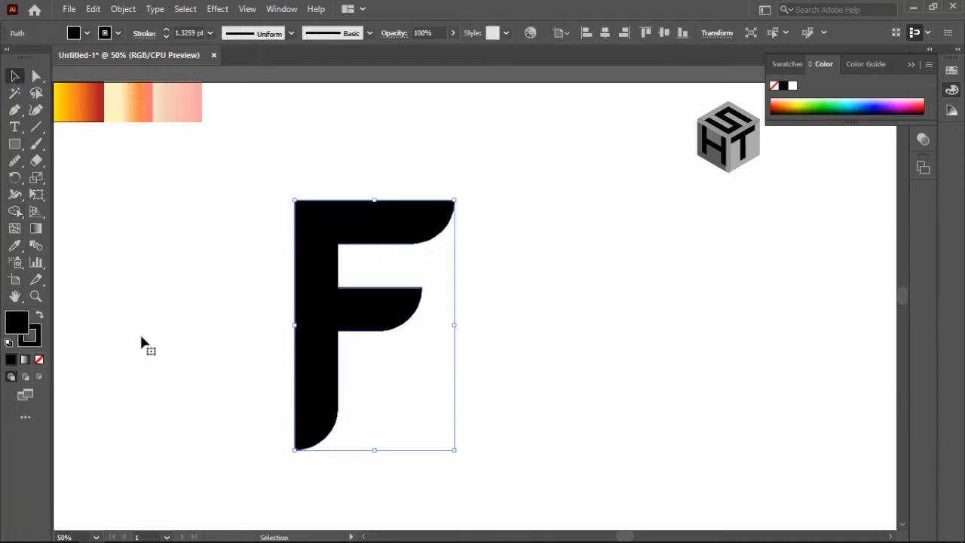
{"action": "left_click", "coordinate": [40, 359]}
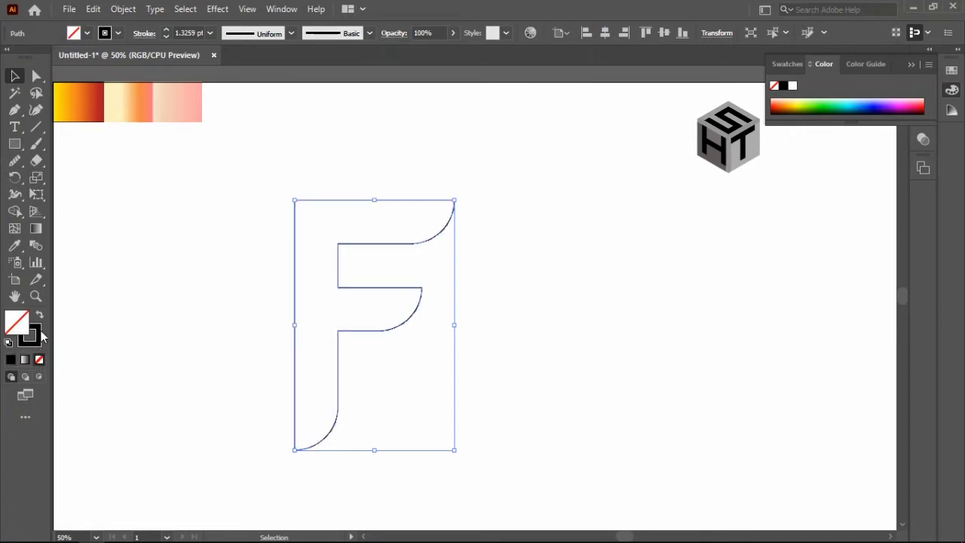
Round the F's top-left corner to 39.5 px with Direct Selection
{"action": "key", "text": "a"}
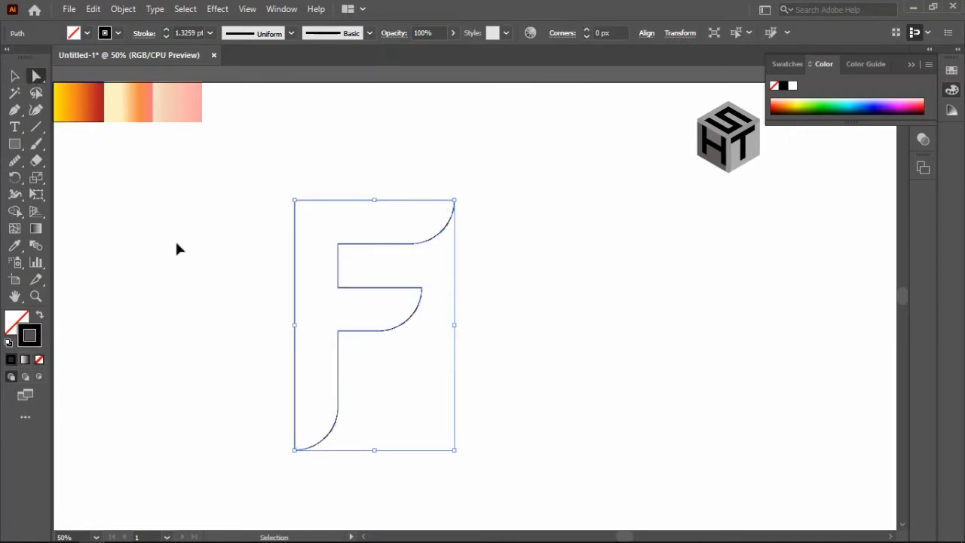
{"action": "left_click", "coordinate": [175, 239]}
{"action": "left_click_drag", "start_coordinate": [289, 194], "coordinate": [301, 218]}
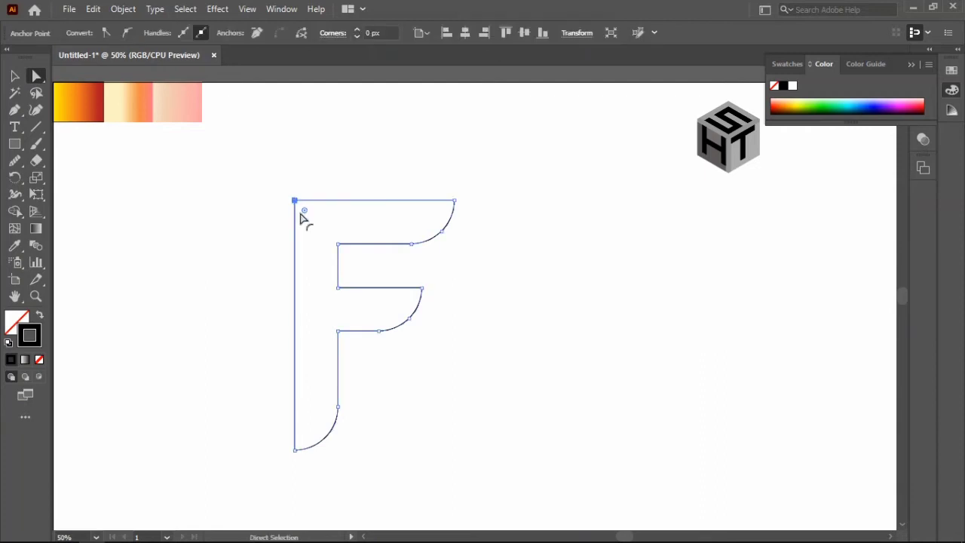
{"action": "left_click_drag", "start_coordinate": [308, 219], "coordinate": [312, 221]}
{"action": "left_click", "coordinate": [470, 318]}
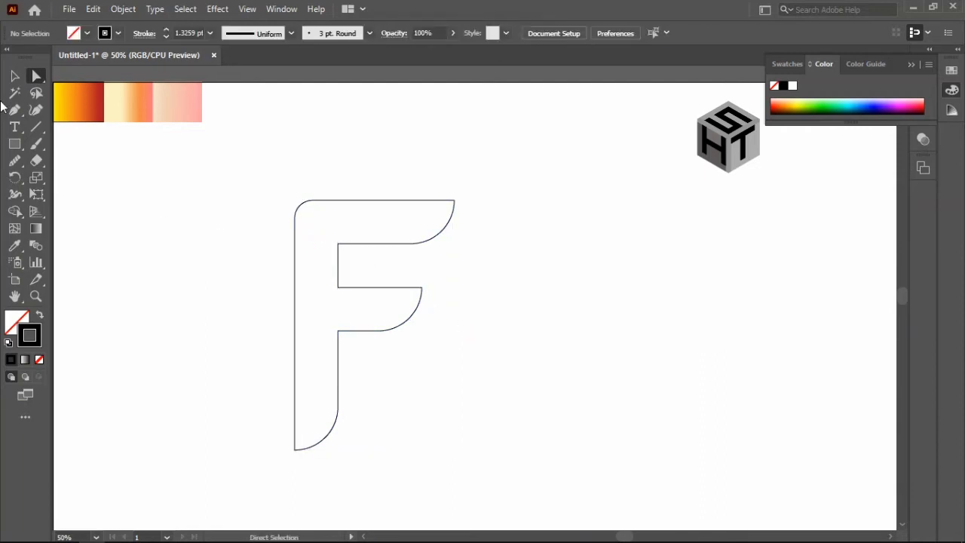
Pen a curved flame path from the F's inner corner up to a peak and back onto the top edge
{"action": "left_click", "coordinate": [14, 113]}
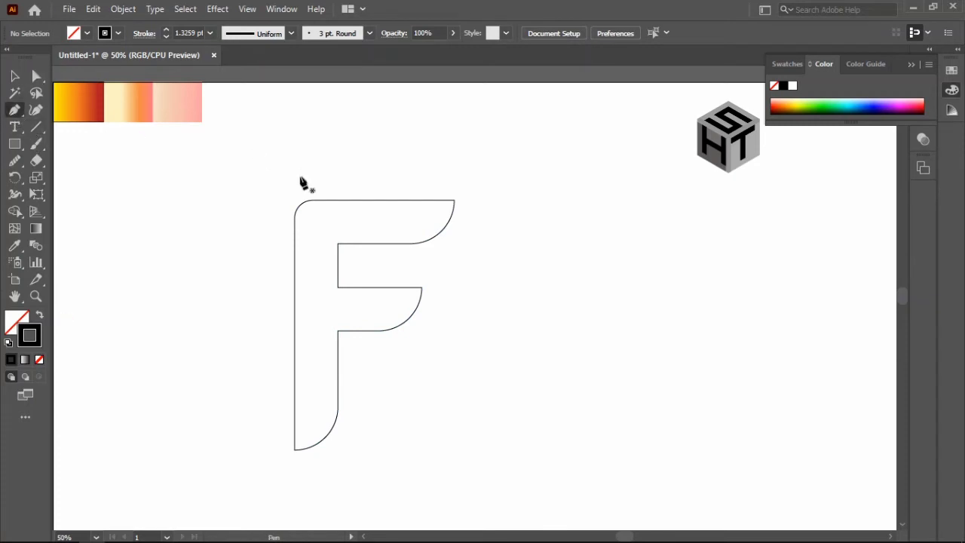
{"action": "left_click", "coordinate": [338, 287]}
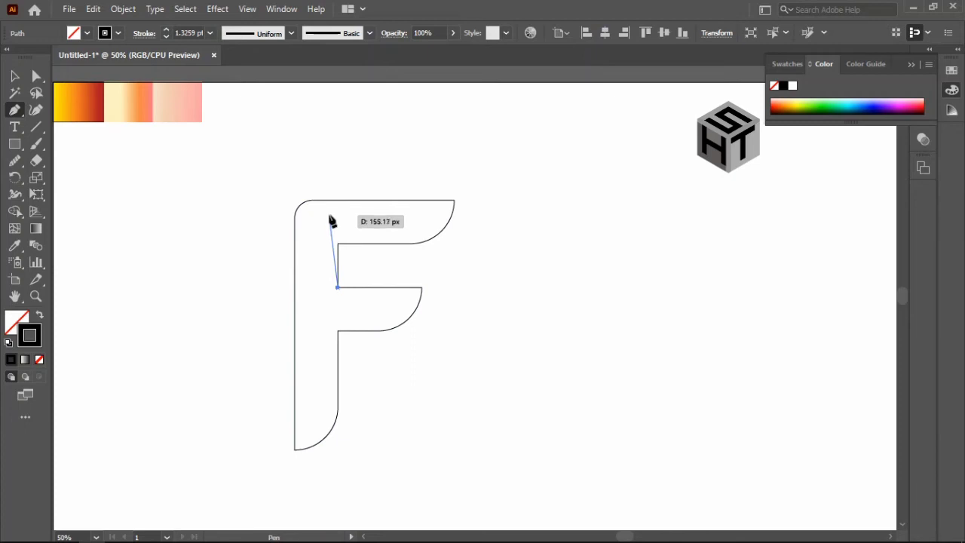
{"action": "left_click_drag", "start_coordinate": [321, 201], "coordinate": [268, 149]}
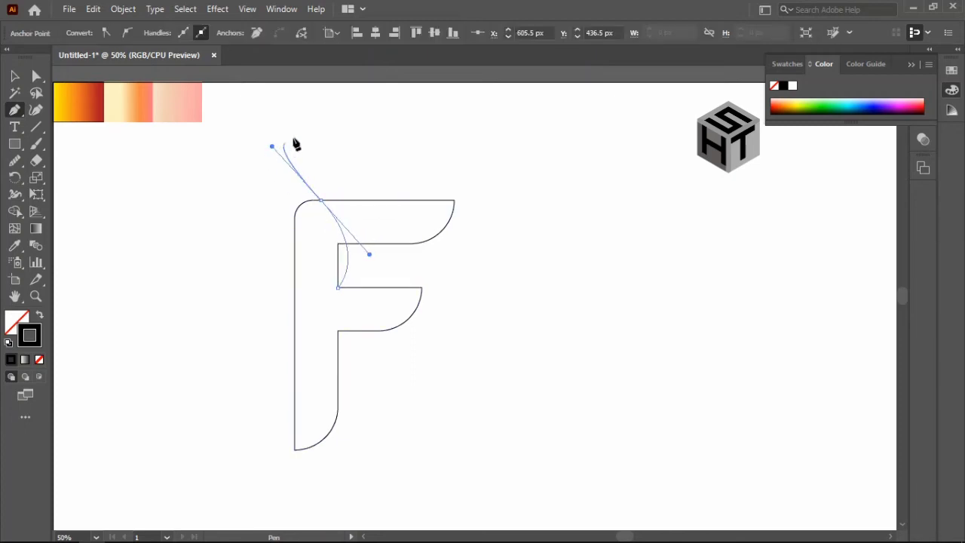
{"action": "left_click", "coordinate": [321, 122]}
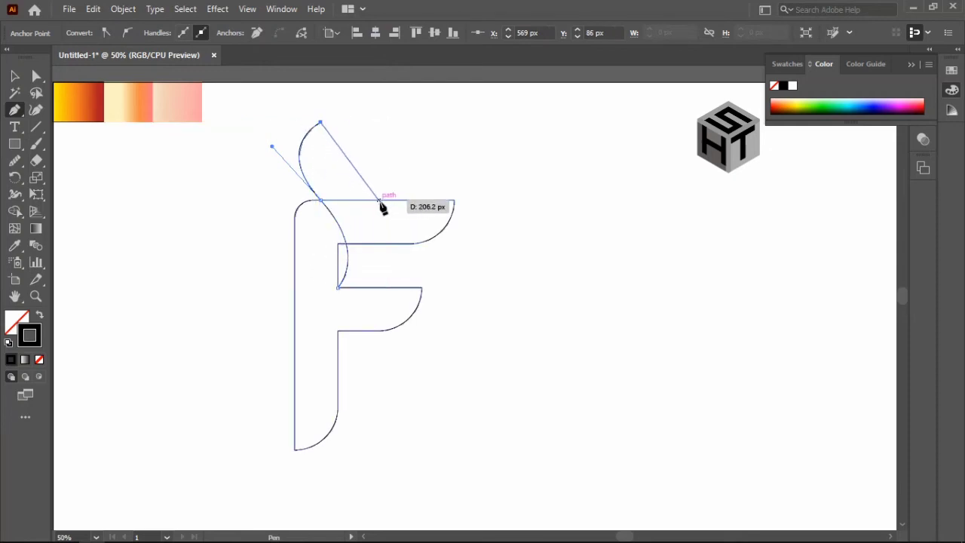
{"action": "left_click_drag", "start_coordinate": [374, 201], "coordinate": [449, 217]}
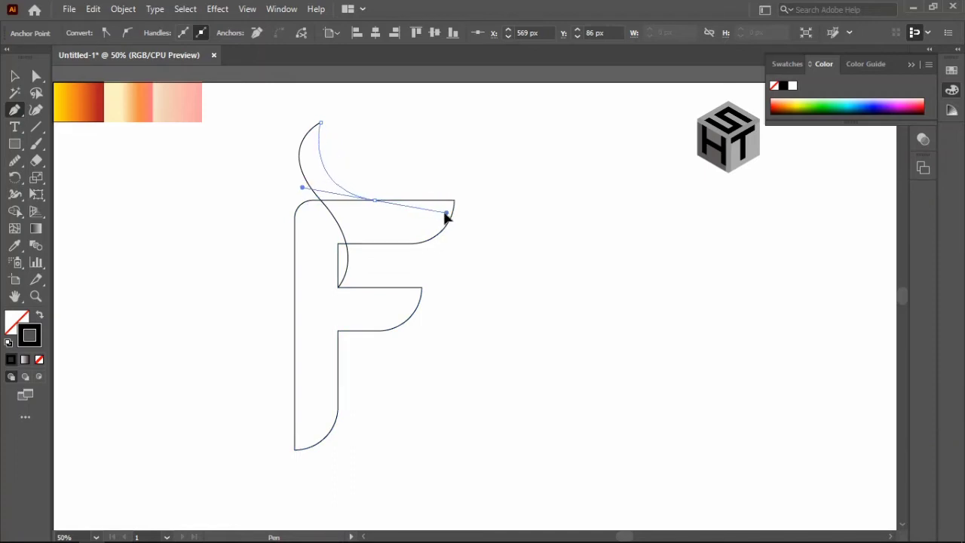
{"action": "mouse_move", "coordinate": [446, 217]}
{"action": "left_mouse_down"}
{"action": "mouse_move", "coordinate": [399, 203]}
{"action": "mouse_move", "coordinate": [473, 225]}
{"action": "left_mouse_up"}
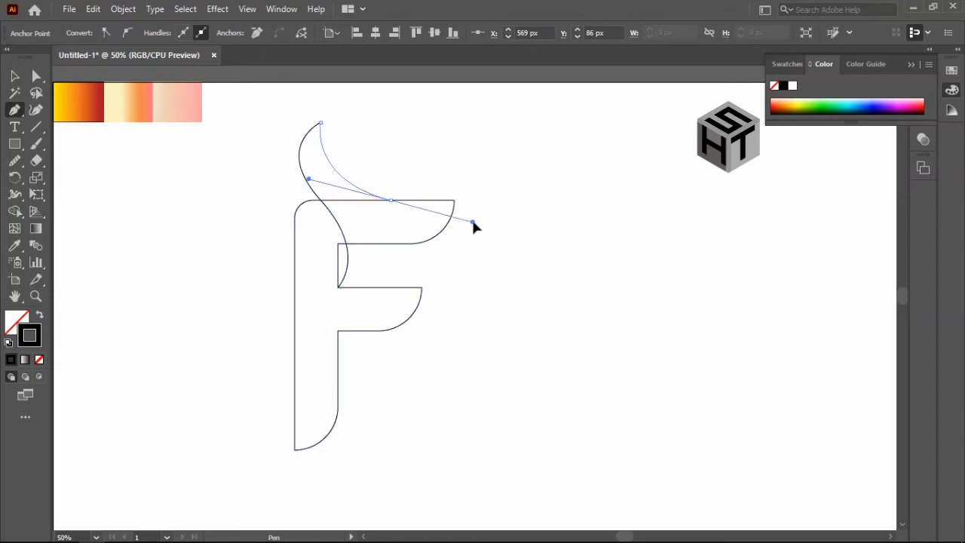
{"action": "left_click_drag", "start_coordinate": [480, 225], "coordinate": [482, 220]}
{"action": "left_click", "coordinate": [427, 256], "text": "ctrl"}
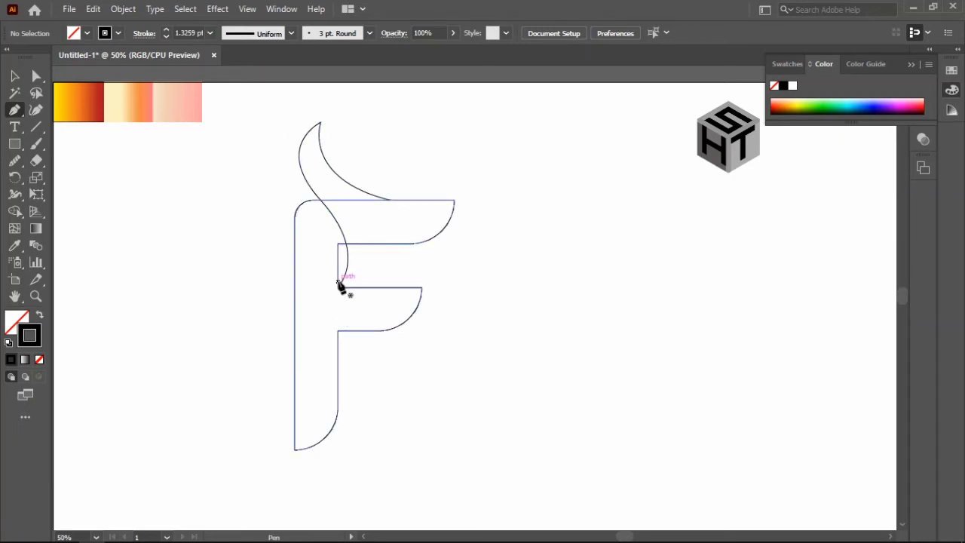
Draw an inner curve from the F's upper arm to the flame's top tip, adjusting its handles
{"action": "mouse_move", "coordinate": [340, 285]}
{"action": "left_mouse_down"}
{"action": "mouse_move", "coordinate": [317, 201]}
{"action": "mouse_move", "coordinate": [265, 164]}
{"action": "left_mouse_up"}
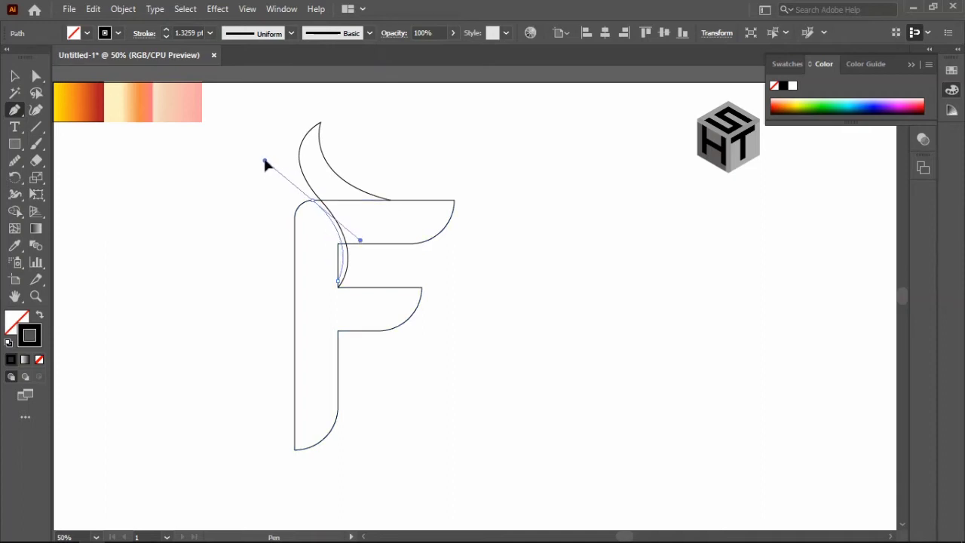
{"action": "left_click", "coordinate": [313, 201]}
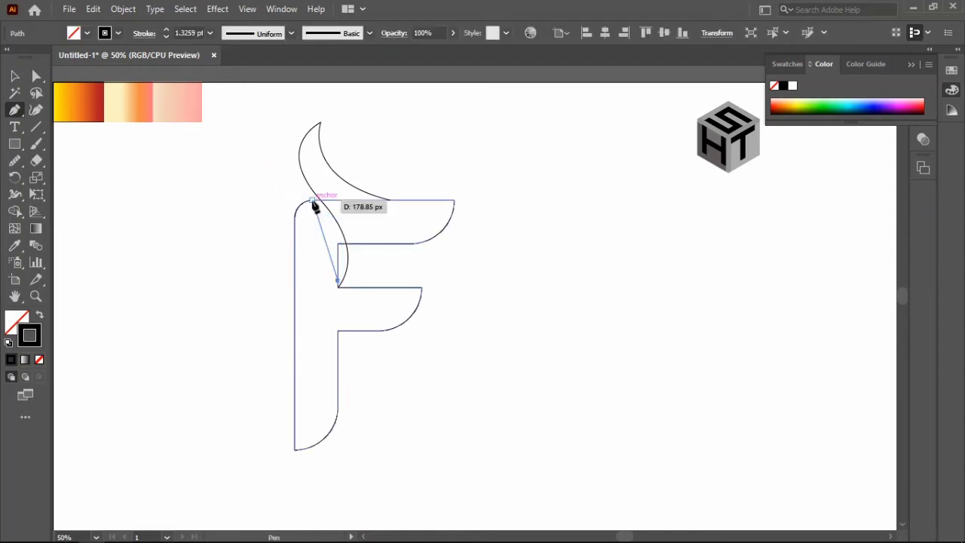
{"action": "left_click_drag", "start_coordinate": [316, 201], "coordinate": [271, 155]}
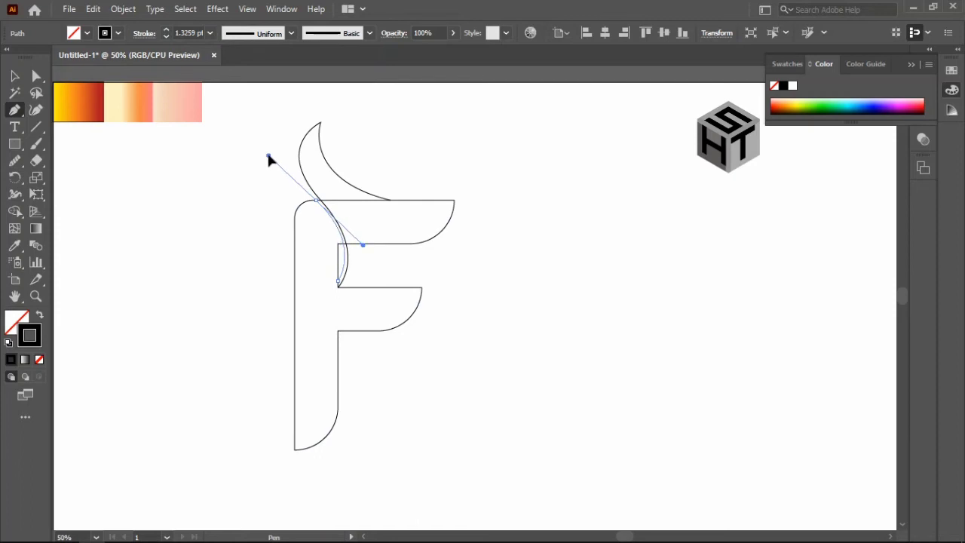
{"action": "left_click", "coordinate": [299, 127]}
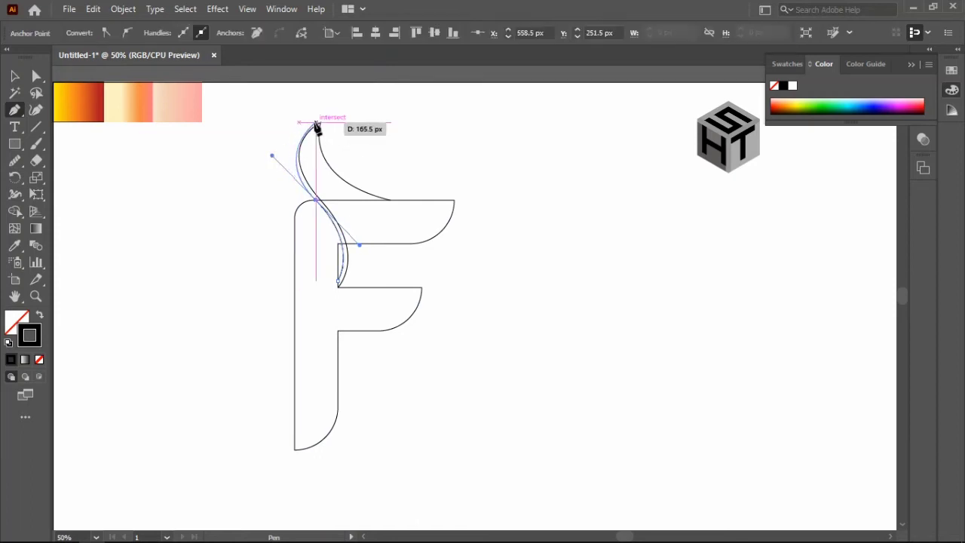
{"action": "mouse_move", "coordinate": [302, 129]}
{"action": "left_mouse_down"}
{"action": "mouse_move", "coordinate": [332, 116]}
{"action": "mouse_move", "coordinate": [129, 98]}
{"action": "left_mouse_up"}
{"action": "key", "text": "a"}
{"action": "key", "text": "ctrl+z"}
{"action": "left_click_drag", "start_coordinate": [272, 155], "coordinate": [269, 153]}
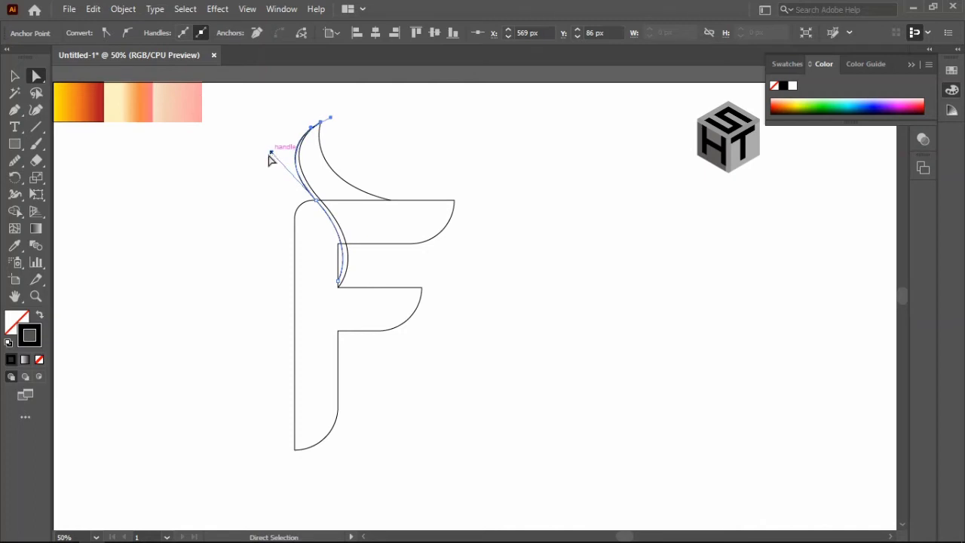
{"action": "left_click", "coordinate": [243, 219]}
Draw a new curve from the top tip down along the stem's left side
{"action": "left_click", "coordinate": [14, 110]}
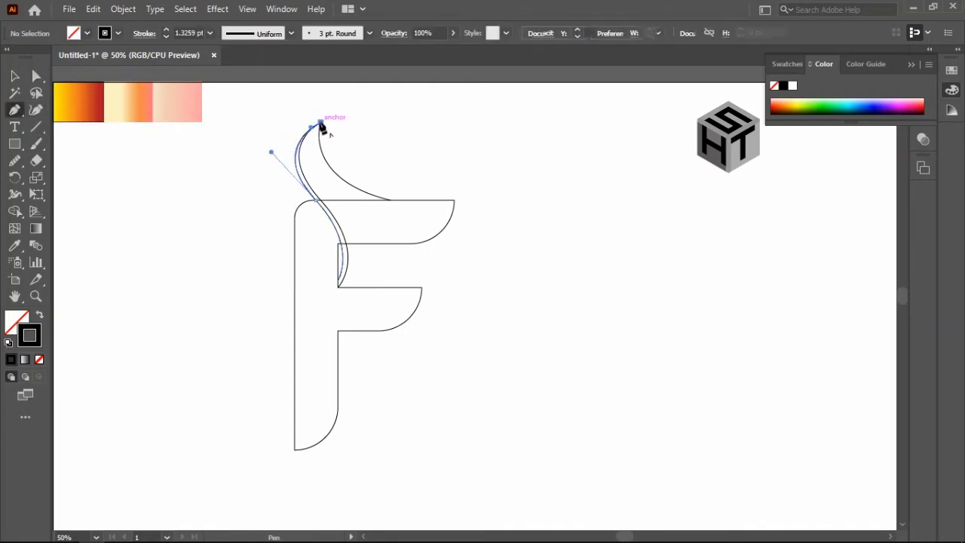
{"action": "left_click_drag", "start_coordinate": [321, 125], "coordinate": [285, 249]}
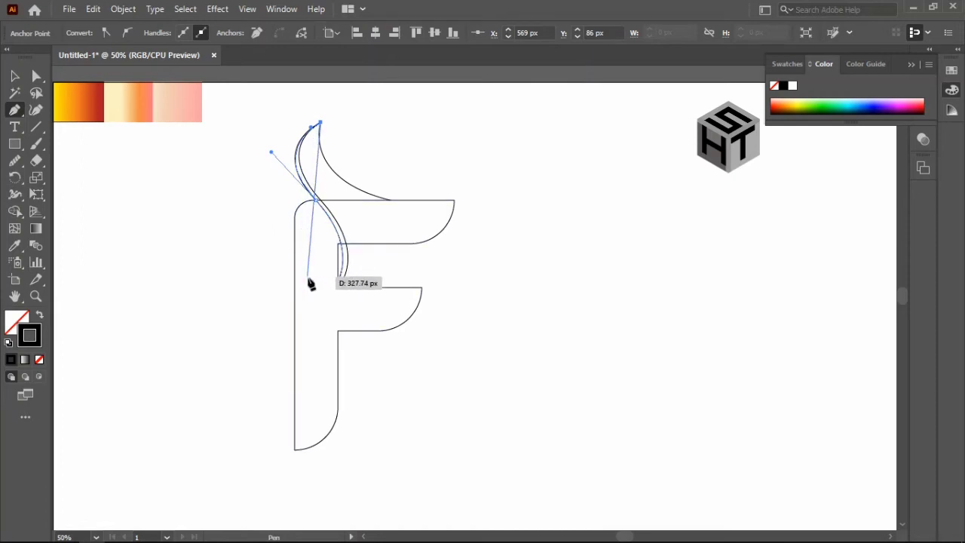
{"action": "left_click_drag", "start_coordinate": [285, 249], "coordinate": [279, 249]}
{"action": "mouse_move", "coordinate": [294, 330]}
{"action": "left_mouse_down"}
{"action": "mouse_move", "coordinate": [302, 374]}
{"action": "mouse_move", "coordinate": [286, 258]}
{"action": "left_mouse_up"}
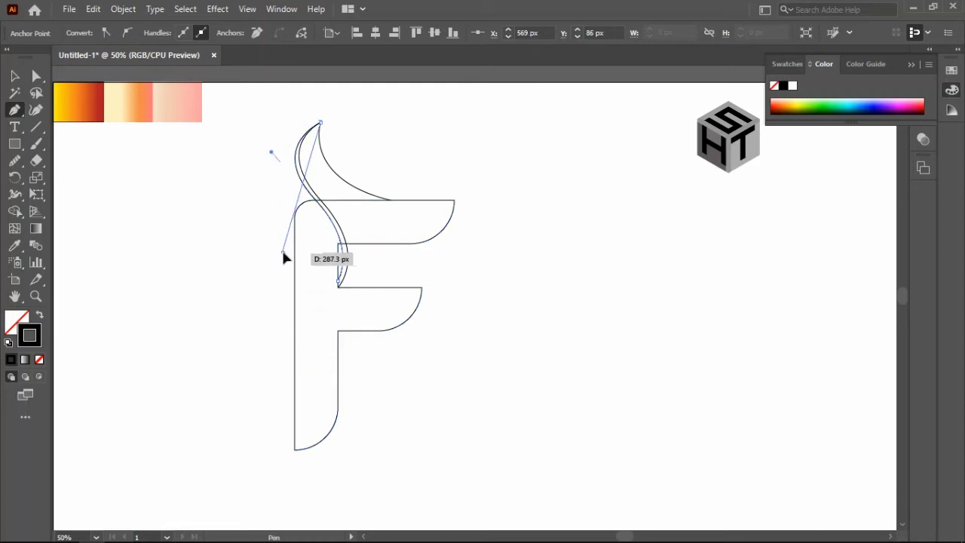
{"action": "mouse_move", "coordinate": [285, 255]}
{"action": "left_mouse_down"}
{"action": "mouse_move", "coordinate": [307, 367]}
{"action": "mouse_move", "coordinate": [303, 353]}
{"action": "mouse_move", "coordinate": [287, 364]}
{"action": "mouse_move", "coordinate": [283, 256]}
{"action": "left_mouse_up"}
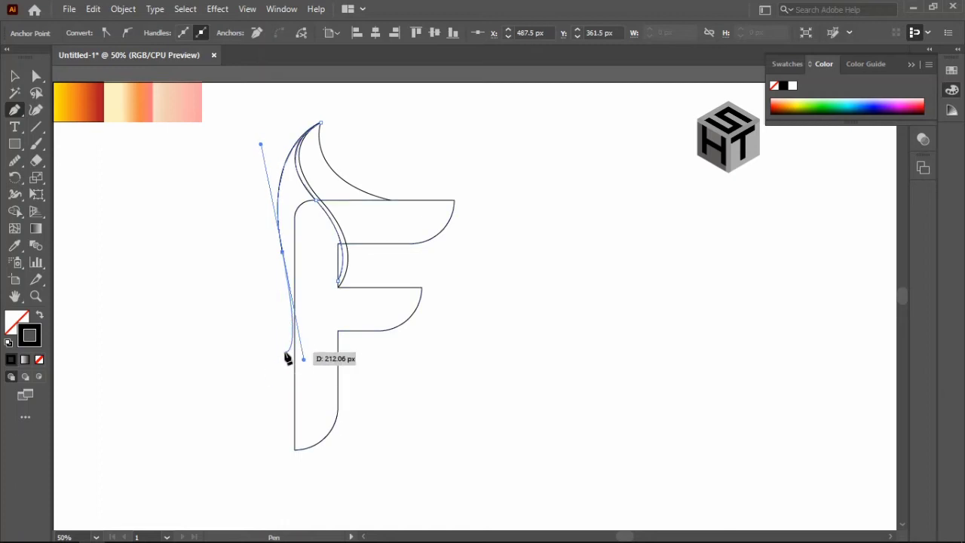
Extend the left flame line into a loop beside the stem
{"action": "mouse_move", "coordinate": [294, 317]}
{"action": "left_mouse_down"}
{"action": "mouse_move", "coordinate": [283, 351]}
{"action": "mouse_move", "coordinate": [295, 354]}
{"action": "left_mouse_up"}
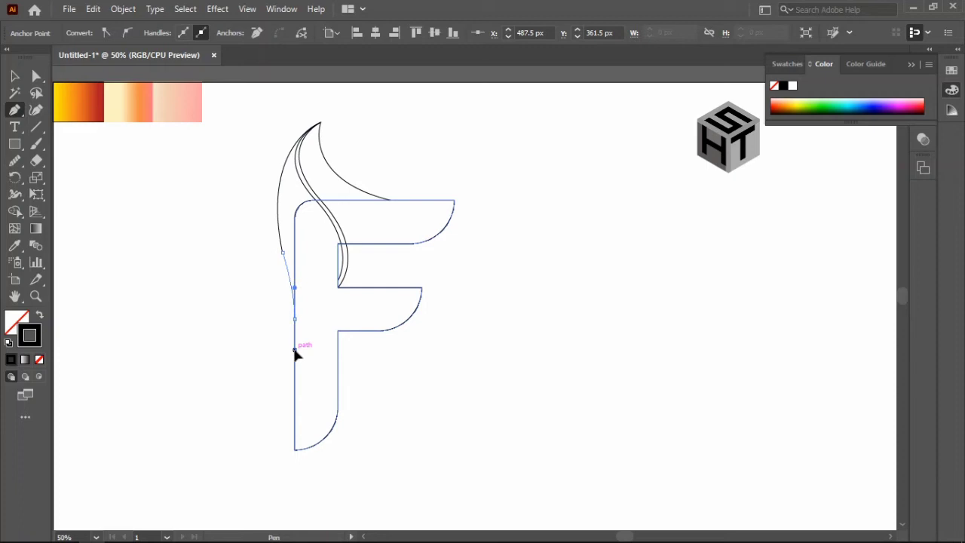
{"action": "left_click_drag", "start_coordinate": [249, 306], "coordinate": [251, 284]}
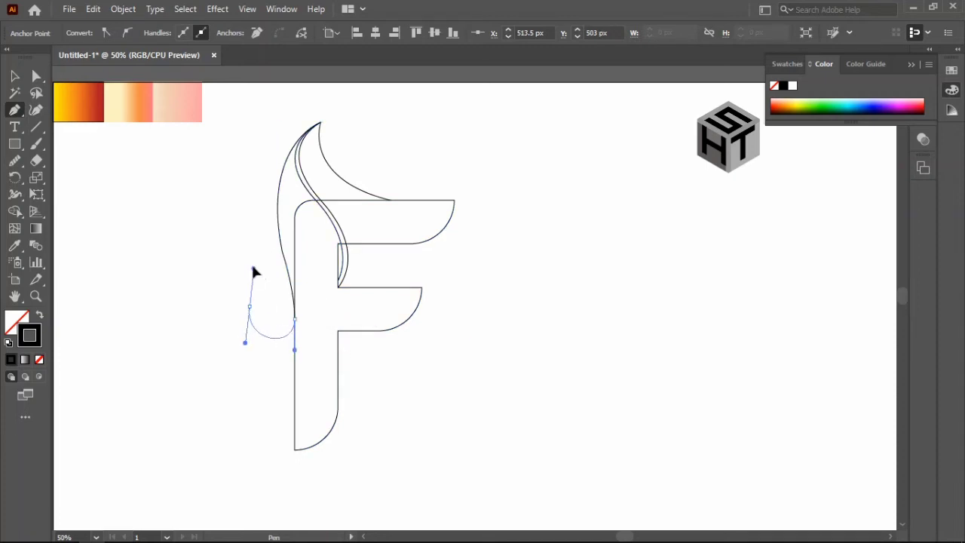
{"action": "left_click_drag", "start_coordinate": [257, 274], "coordinate": [261, 288]}
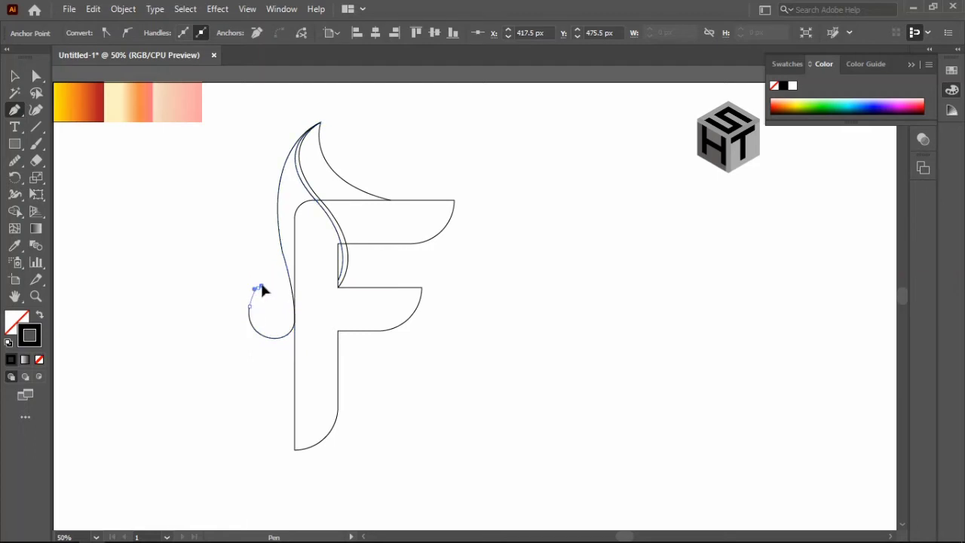
{"action": "mouse_move", "coordinate": [263, 280]}
{"action": "left_mouse_down"}
{"action": "mouse_move", "coordinate": [258, 288]}
{"action": "mouse_move", "coordinate": [347, 287]}
{"action": "left_mouse_up"}
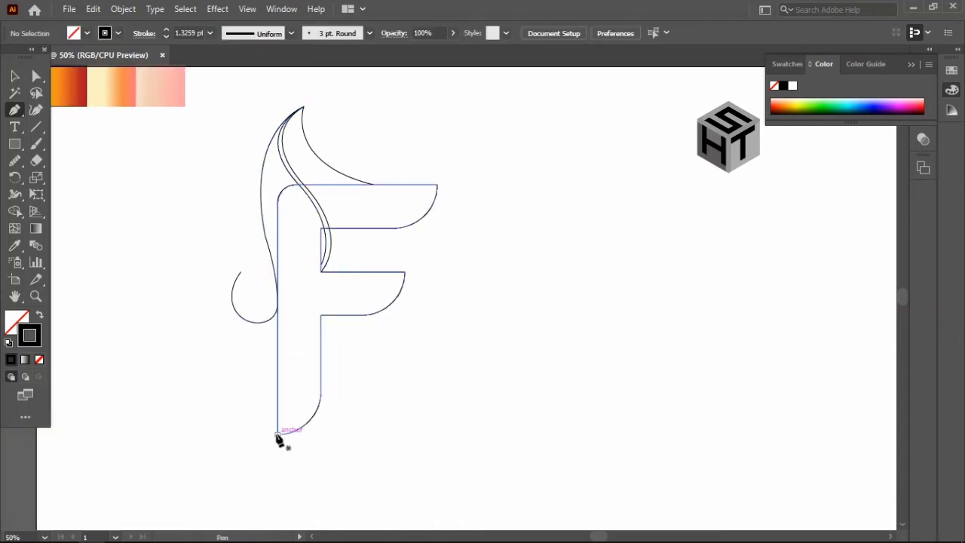
Draw a new curve from the stem's bottom corner sweeping up-left into a hook
{"action": "left_click_drag", "start_coordinate": [278, 434], "coordinate": [268, 349]}
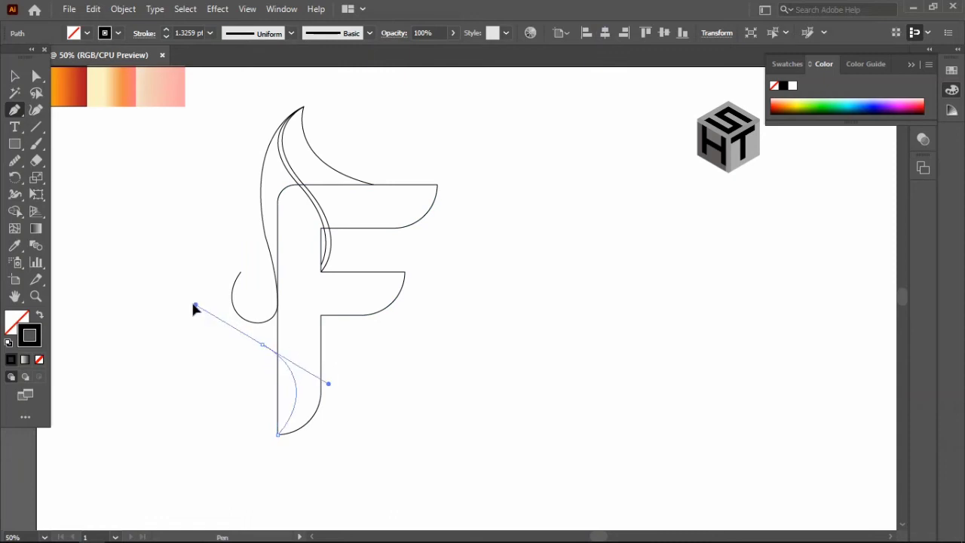
{"action": "left_click_drag", "start_coordinate": [195, 310], "coordinate": [175, 316]}
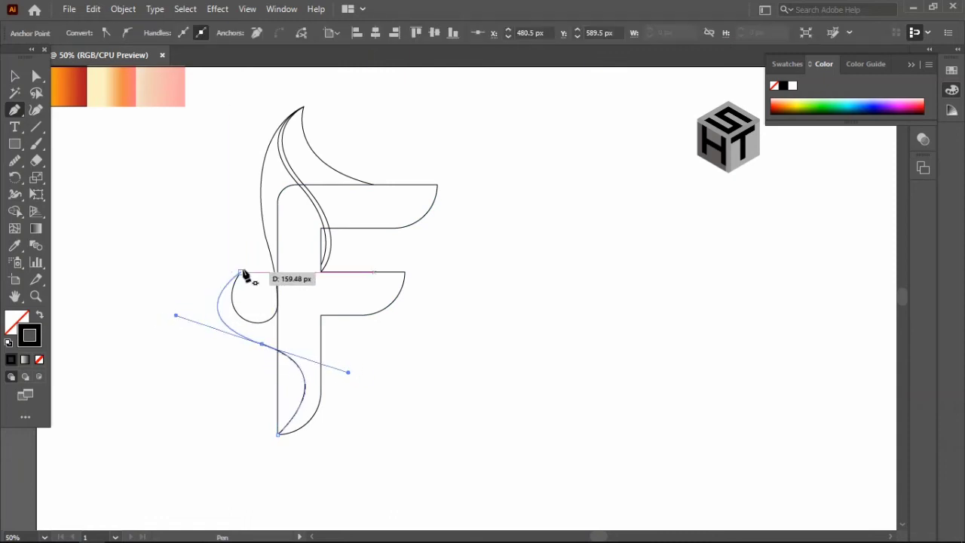
{"action": "left_click_drag", "start_coordinate": [242, 273], "coordinate": [249, 264]}
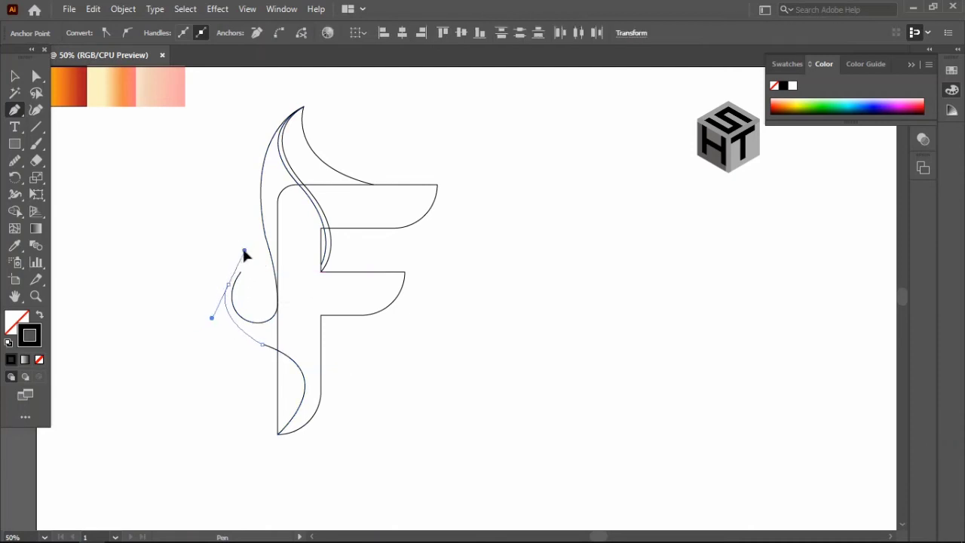
{"action": "left_click", "coordinate": [241, 249]}
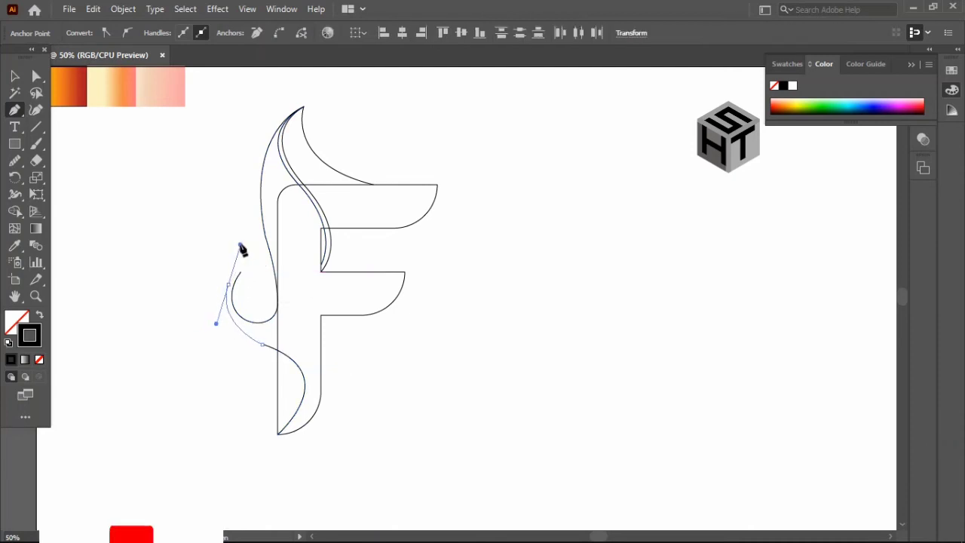
{"action": "mouse_move", "coordinate": [230, 282]}
{"action": "left_mouse_down"}
{"action": "mouse_move", "coordinate": [230, 293]}
{"action": "mouse_move", "coordinate": [247, 270]}
{"action": "left_mouse_up"}
{"action": "key", "text": "Escape"}
Zoom into the left loop and join the inner curve's end to the outer curve
{"action": "left_click", "coordinate": [43, 300]}
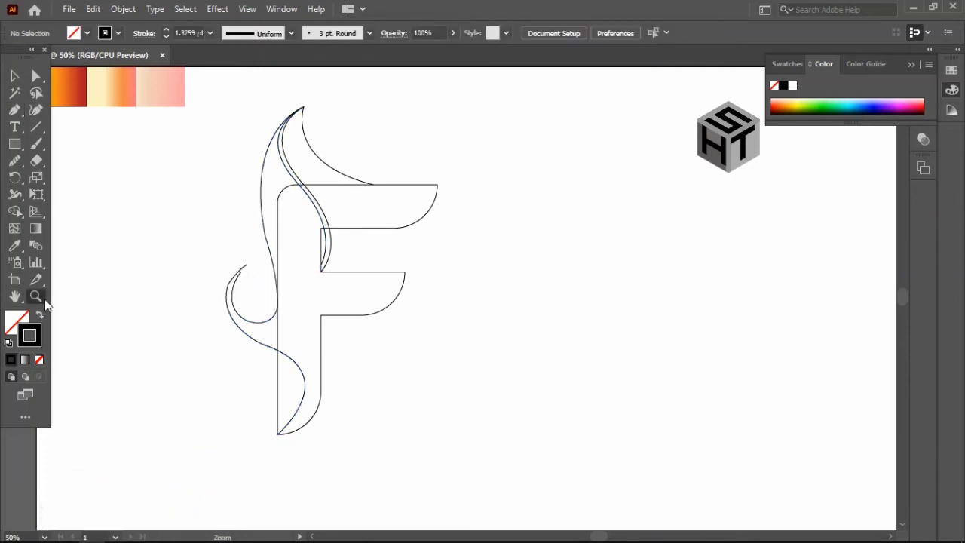
{"action": "left_click", "coordinate": [275, 278]}
{"action": "left_click", "coordinate": [388, 319]}
{"action": "left_click", "coordinate": [425, 276]}
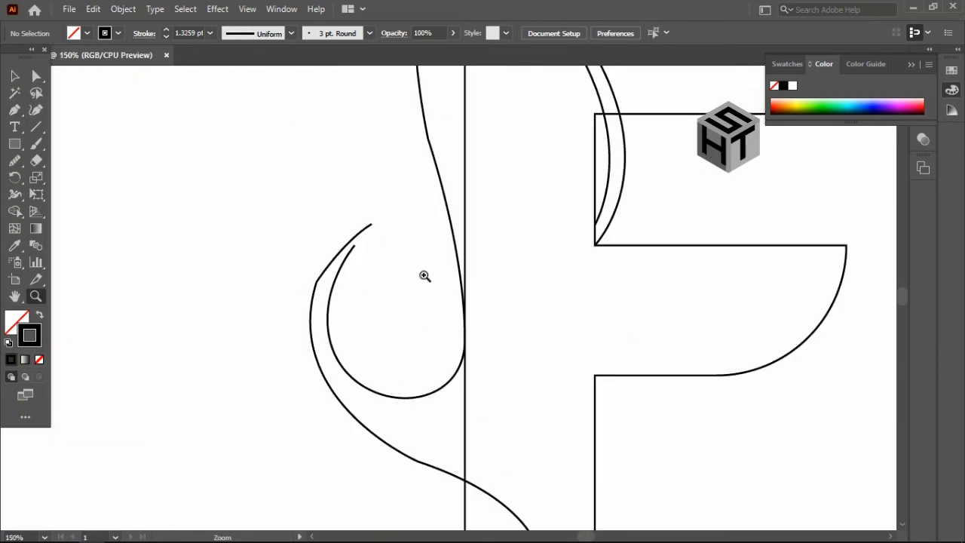
{"action": "left_click", "coordinate": [38, 77]}
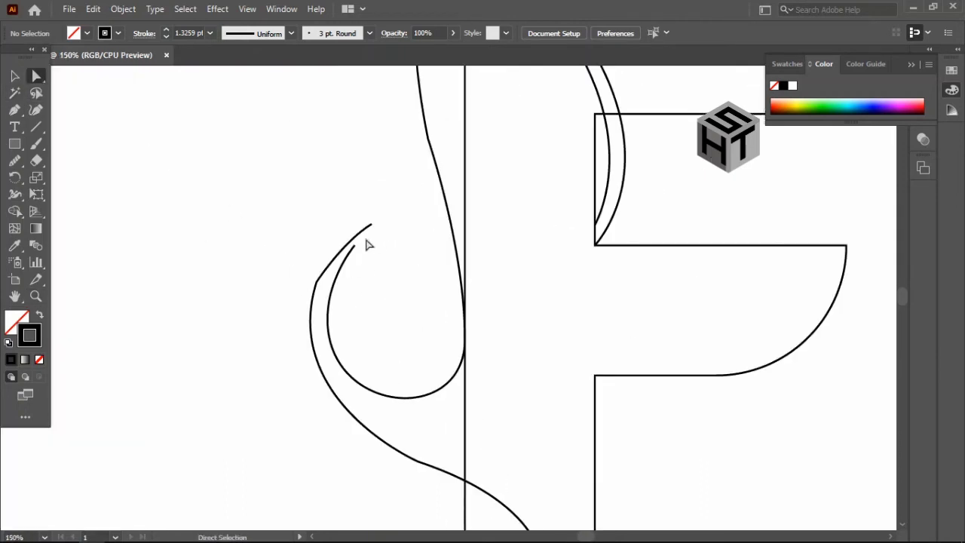
{"action": "left_click_drag", "start_coordinate": [355, 246], "coordinate": [360, 233]}
{"action": "left_click", "coordinate": [191, 301]}
{"action": "left_click", "coordinate": [419, 331], "text": "alt"}
{"action": "left_click", "coordinate": [420, 331], "text": "alt"}
Close the outer lower-left flame shape down to the bottom tip with the Pen tool
{"action": "left_click", "coordinate": [15, 110]}
{"action": "scroll", "coordinate": [297, 279], "scroll_direction": "down", "scroll_amount": 3}
{"action": "scroll", "coordinate": [248, 218], "scroll_direction": "left", "scroll_amount": 2}
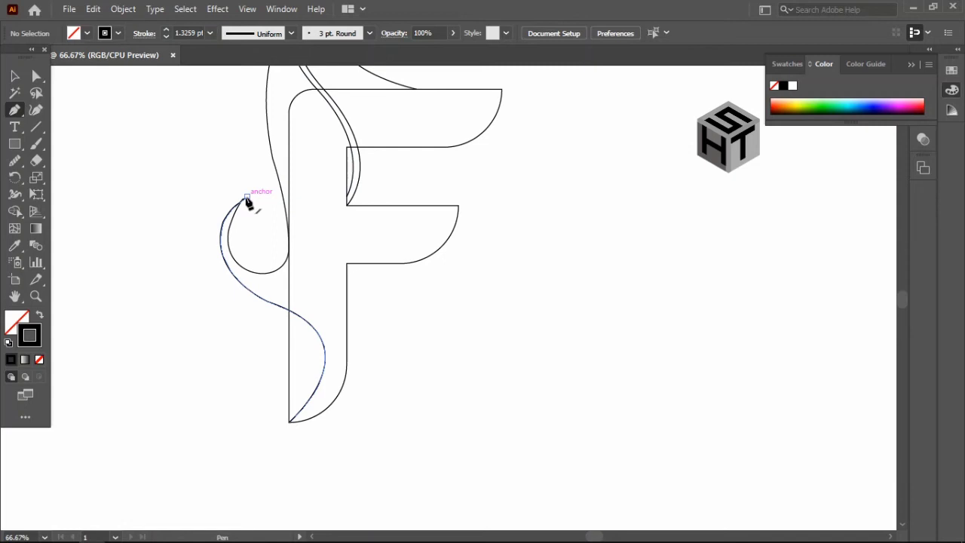
{"action": "mouse_move", "coordinate": [246, 199]}
{"action": "left_mouse_down"}
{"action": "mouse_move", "coordinate": [251, 368]}
{"action": "mouse_move", "coordinate": [237, 353]}
{"action": "mouse_move", "coordinate": [317, 473]}
{"action": "left_mouse_up"}
{"action": "mouse_move", "coordinate": [238, 351]}
{"action": "left_mouse_down"}
{"action": "mouse_move", "coordinate": [236, 360]}
{"action": "mouse_move", "coordinate": [237, 352]}
{"action": "left_mouse_up"}
{"action": "left_click", "coordinate": [289, 420]}
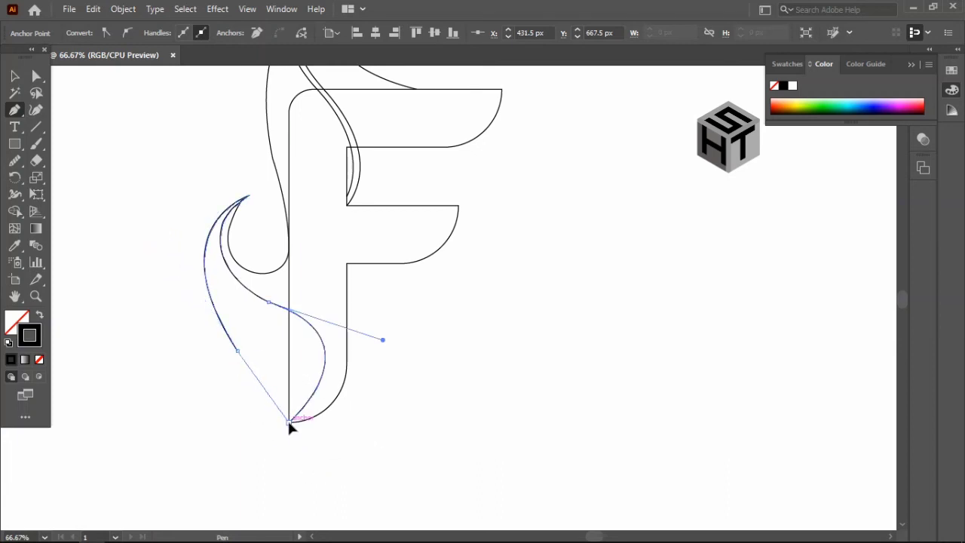
{"action": "left_click_drag", "start_coordinate": [297, 453], "coordinate": [300, 445]}
{"action": "left_click", "coordinate": [460, 440], "text": "ctrl"}
Draw an inner curve from the stem's bottom corner up to the hook's tip, refining its handles
{"action": "scroll", "coordinate": [452, 445], "scroll_direction": "up", "scroll_amount": 2}
{"action": "mouse_move", "coordinate": [287, 475]}
{"action": "left_mouse_down"}
{"action": "mouse_move", "coordinate": [293, 393]}
{"action": "mouse_move", "coordinate": [221, 345]}
{"action": "left_mouse_up"}
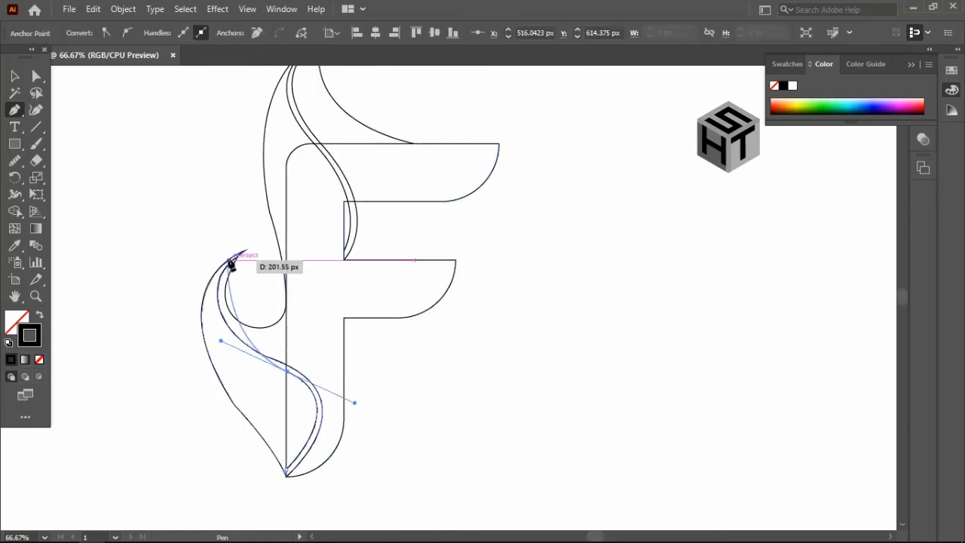
{"action": "left_click_drag", "start_coordinate": [240, 253], "coordinate": [292, 217]}
{"action": "key", "text": "a"}
{"action": "mouse_move", "coordinate": [220, 341]}
{"action": "left_mouse_down"}
{"action": "mouse_move", "coordinate": [215, 350]}
{"action": "mouse_move", "coordinate": [222, 338]}
{"action": "mouse_move", "coordinate": [210, 342]}
{"action": "left_mouse_up"}
{"action": "key", "text": "ctrl+z"}
{"action": "left_click_drag", "start_coordinate": [285, 372], "coordinate": [282, 370]}
{"action": "left_click", "coordinate": [398, 435]}
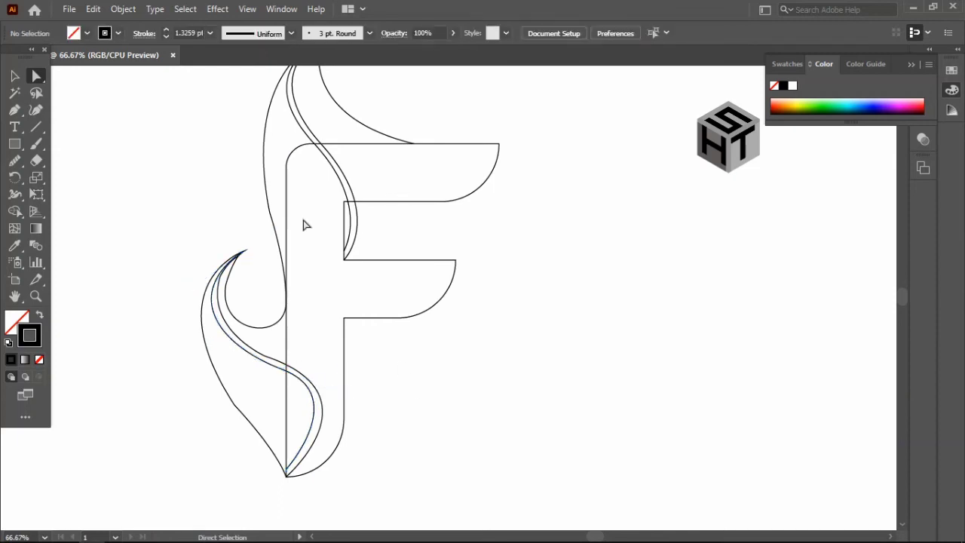
Run the Smooth tool along the lower-left swoosh curve, then reselect all logo paths
{"action": "left_click", "coordinate": [35, 295]}
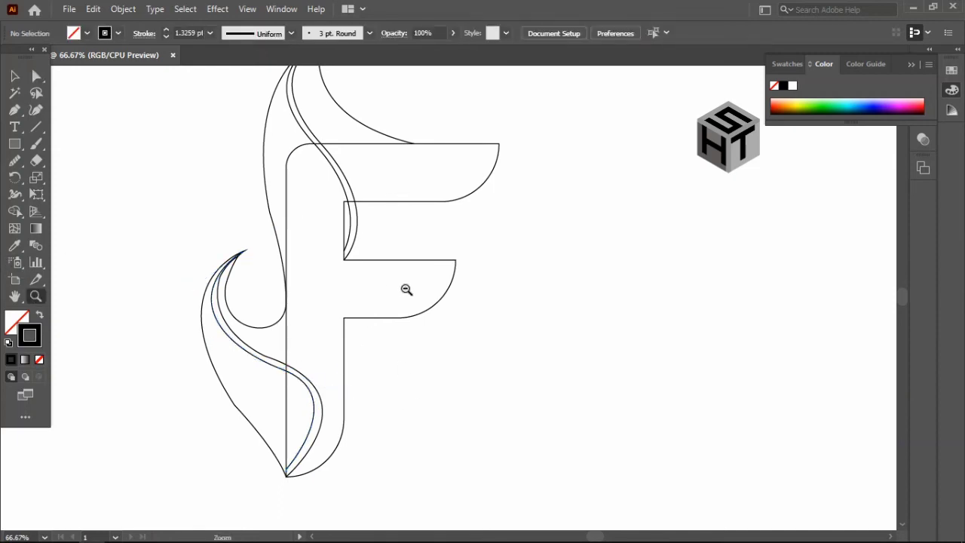
{"action": "left_click", "coordinate": [406, 290], "text": "alt"}
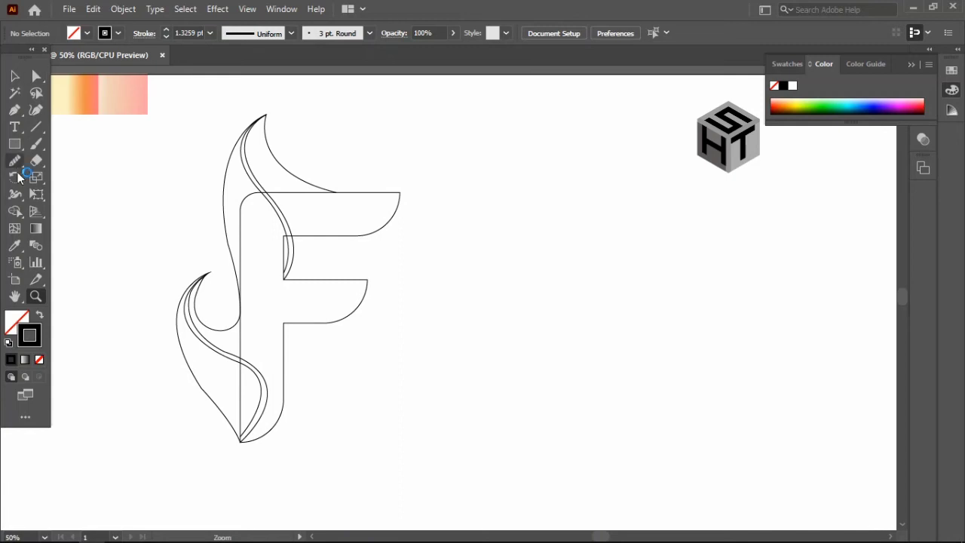
{"action": "left_click", "coordinate": [14, 76]}
{"action": "left_click_drag", "start_coordinate": [167, 148], "coordinate": [482, 469]}
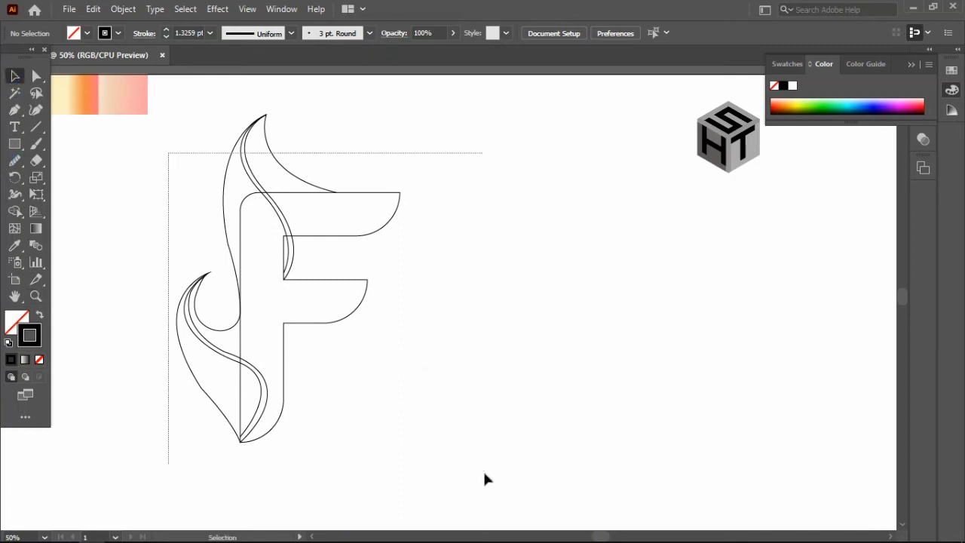
{"action": "left_click", "coordinate": [16, 162]}
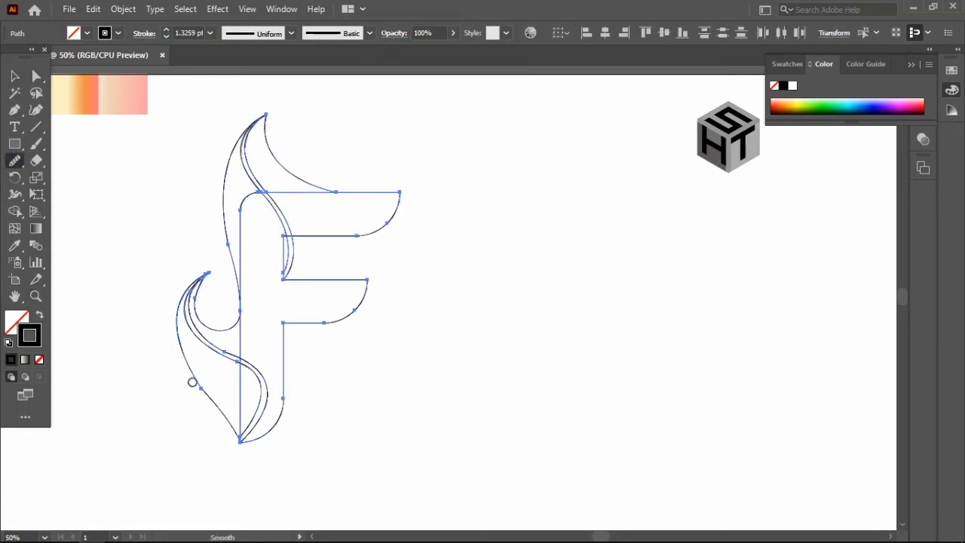
{"action": "left_click_drag", "start_coordinate": [192, 382], "coordinate": [231, 433]}
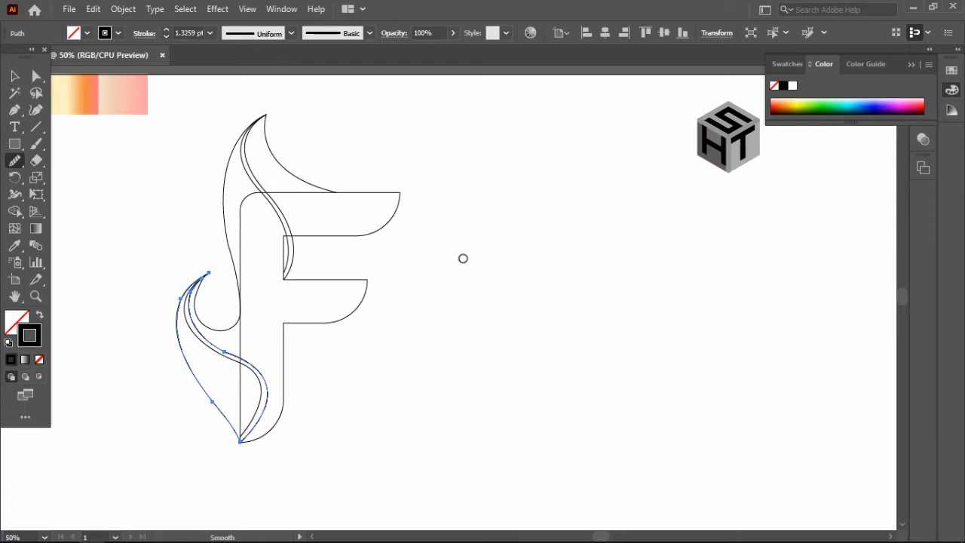
{"action": "scroll", "coordinate": [378, 258], "scroll_direction": "up", "scroll_amount": 1}
{"action": "left_click", "coordinate": [12, 77]}
{"action": "left_click_drag", "start_coordinate": [147, 202], "coordinate": [483, 480]}
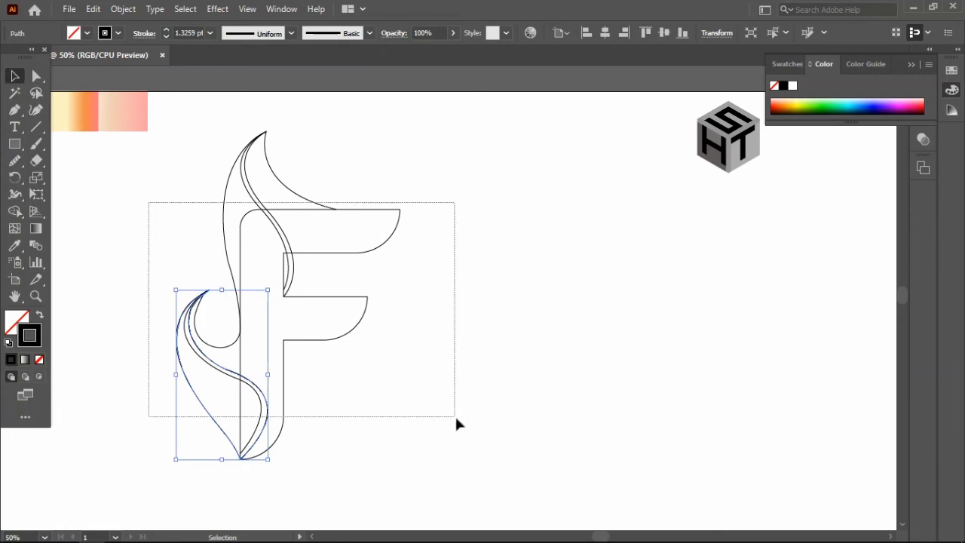
With Shape Builder and a black fill, fill the upper flame, top bar, left flame and stem
{"action": "left_click", "coordinate": [14, 212]}
{"action": "left_click", "coordinate": [39, 316]}
{"action": "left_click", "coordinate": [276, 205]}
{"action": "left_click", "coordinate": [322, 245]}
{"action": "left_click", "coordinate": [232, 241]}
{"action": "left_click", "coordinate": [258, 247]}
Merge the hook, lower-left flame slivers and the strips beside the stem and bars into black shapes
{"action": "left_click_drag", "start_coordinate": [230, 369], "coordinate": [222, 398]}
{"action": "left_click", "coordinate": [248, 410]}
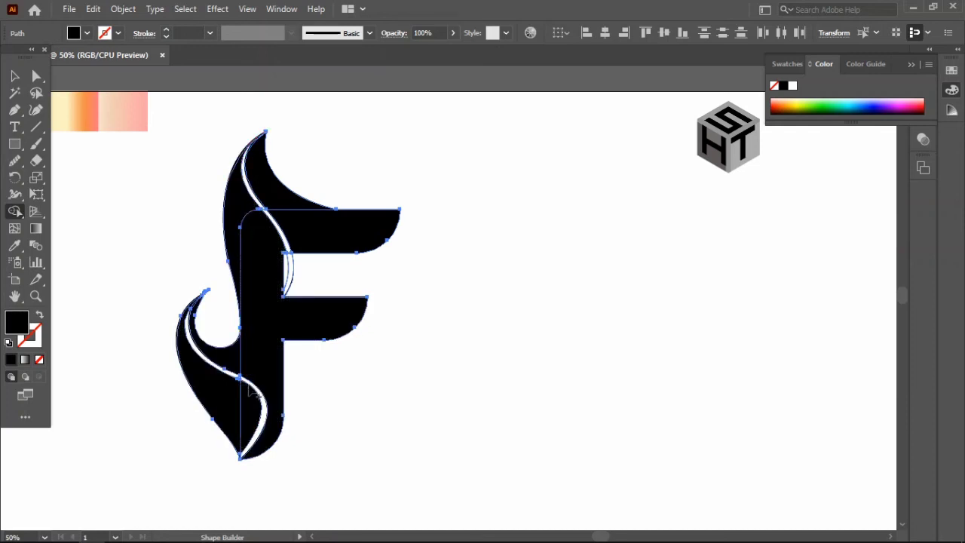
{"action": "left_click_drag", "start_coordinate": [243, 386], "coordinate": [256, 430]}
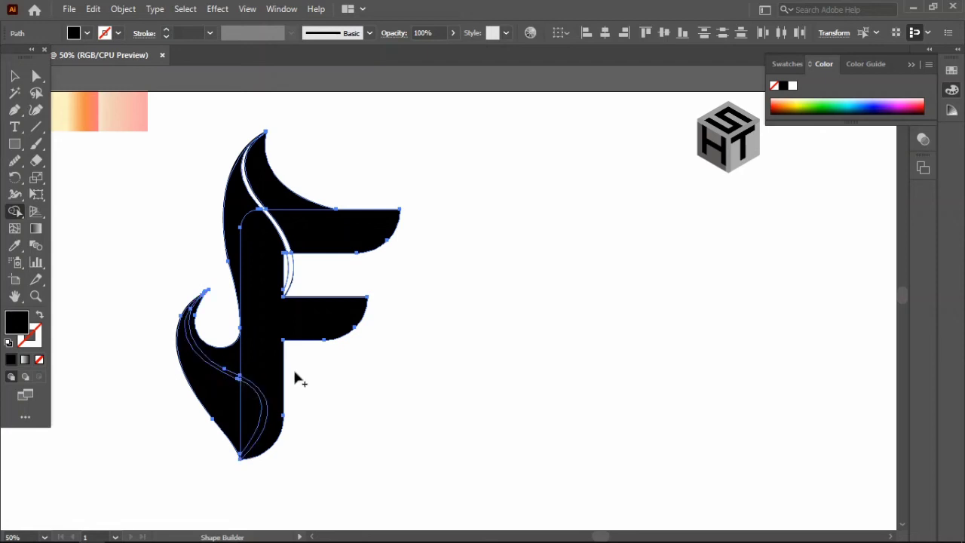
{"action": "left_click", "coordinate": [291, 258]}
{"action": "left_click_drag", "start_coordinate": [264, 211], "coordinate": [293, 294]}
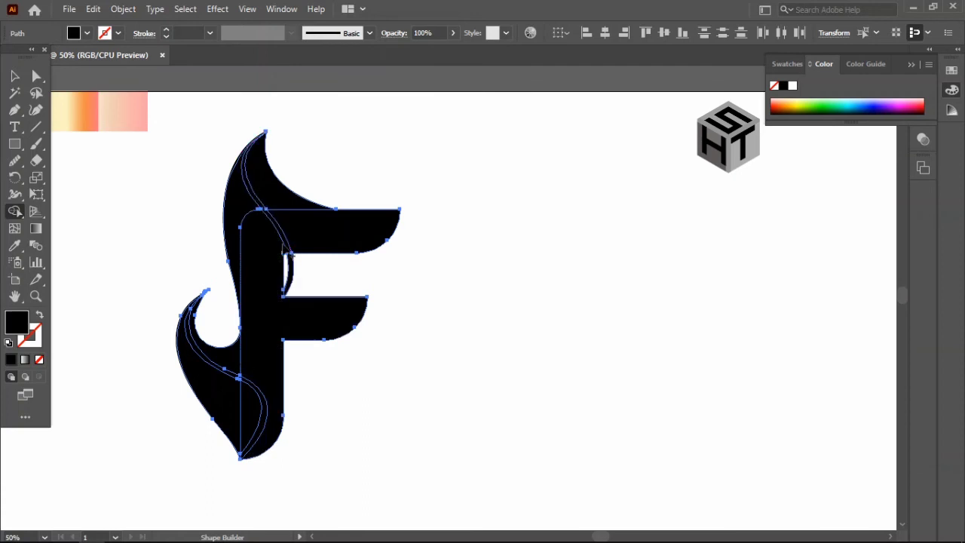
{"action": "left_click", "coordinate": [291, 276]}
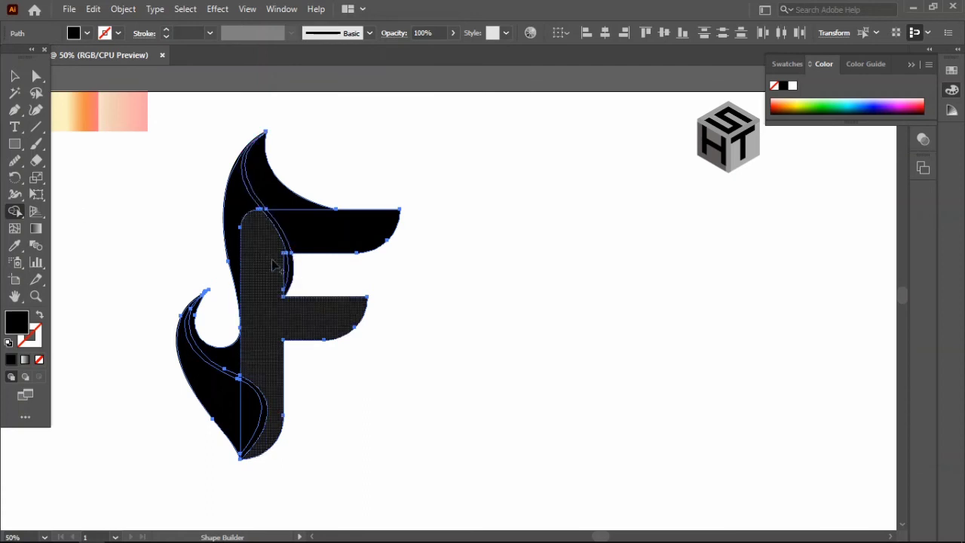
{"action": "left_click", "coordinate": [12, 75]}
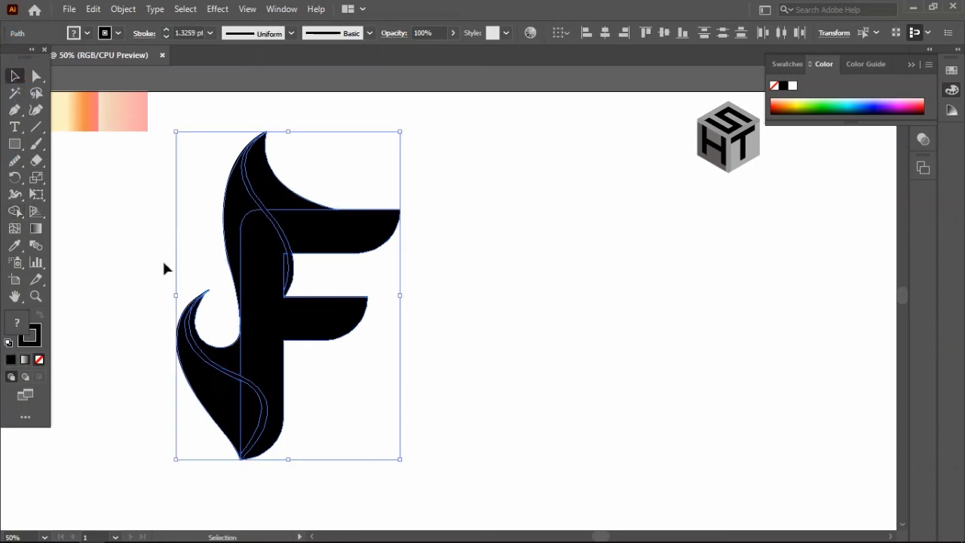
Eyedropper the orange-red gradient swatch onto the F's top bar and its stem
{"action": "left_click", "coordinate": [164, 268]}
{"action": "left_click", "coordinate": [345, 230]}
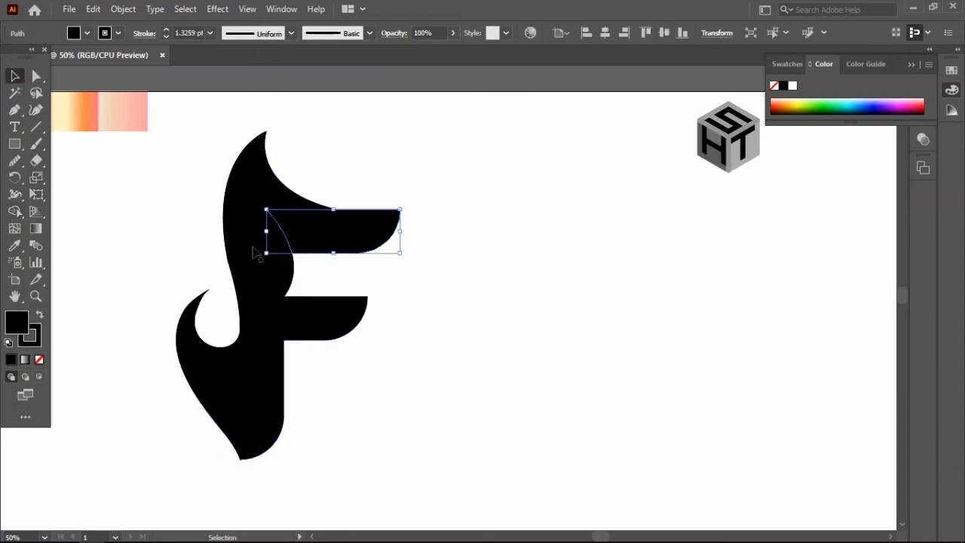
{"action": "left_click", "coordinate": [15, 247]}
{"action": "scroll", "coordinate": [93, 164], "scroll_direction": "up", "scroll_amount": 1}
{"action": "mouse_move", "coordinate": [163, 253]}
{"action": "left_mouse_down"}
{"action": "mouse_move", "coordinate": [280, 265]}
{"action": "mouse_move", "coordinate": [220, 234]}
{"action": "left_mouse_up"}
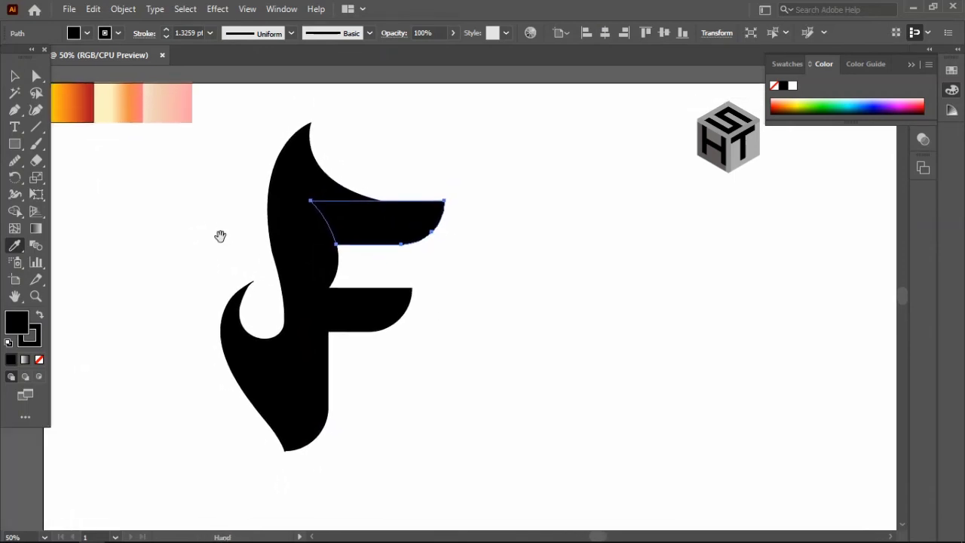
{"action": "left_click", "coordinate": [101, 101]}
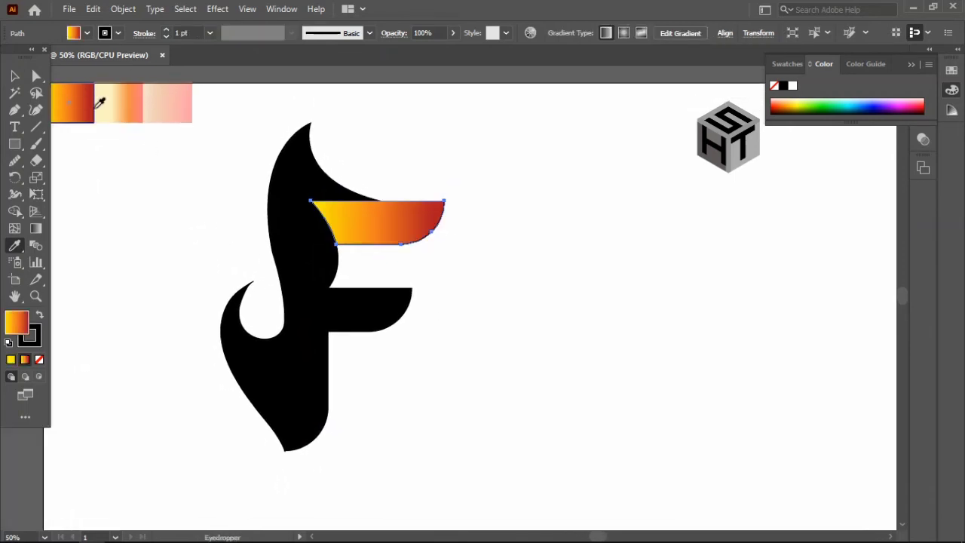
{"action": "left_click", "coordinate": [344, 312]}
{"action": "key", "text": "i"}
{"action": "left_click", "coordinate": [349, 216]}
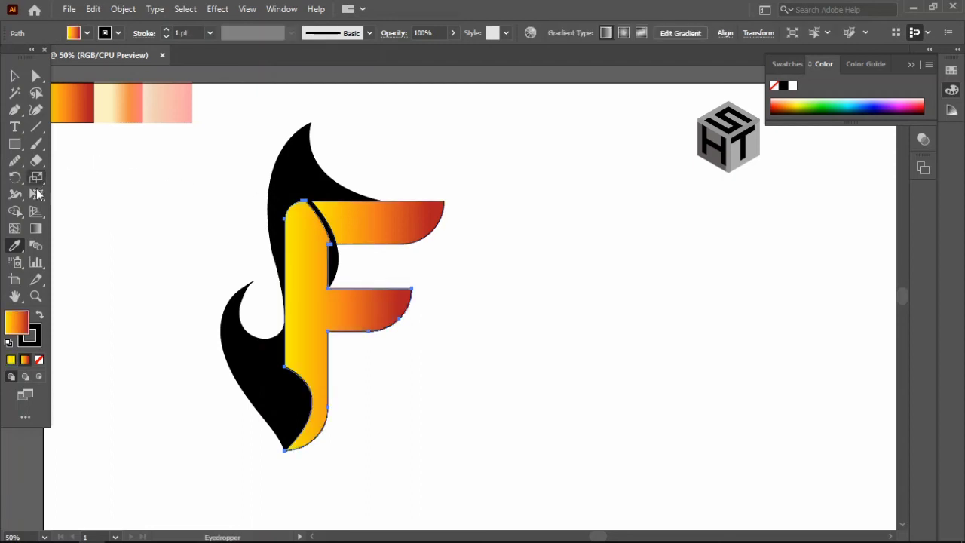
Run the F's gradient yellow at top to red at bottom, and shift the top bar's red end left
{"action": "left_click", "coordinate": [35, 228]}
{"action": "left_click_drag", "start_coordinate": [335, 404], "coordinate": [292, 198]}
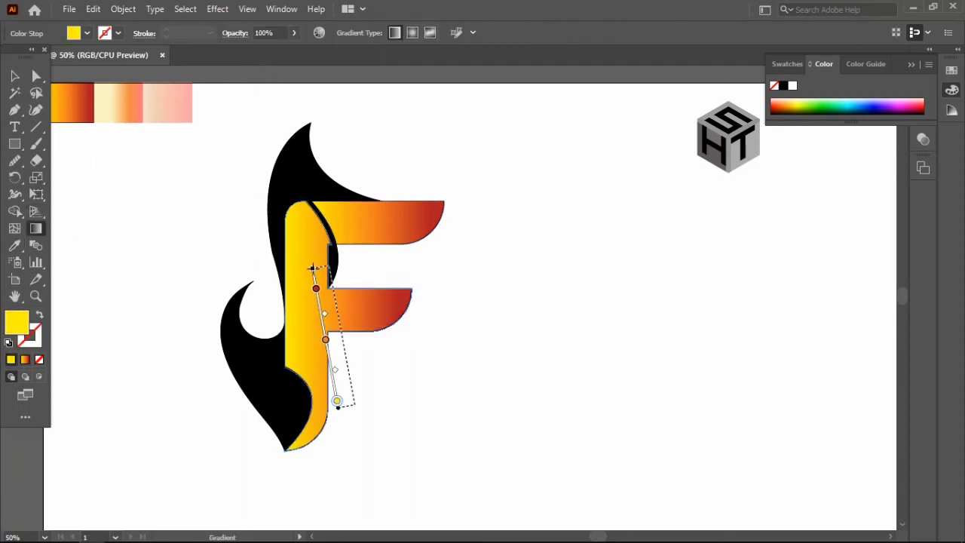
{"action": "left_click_drag", "start_coordinate": [328, 405], "coordinate": [326, 401]}
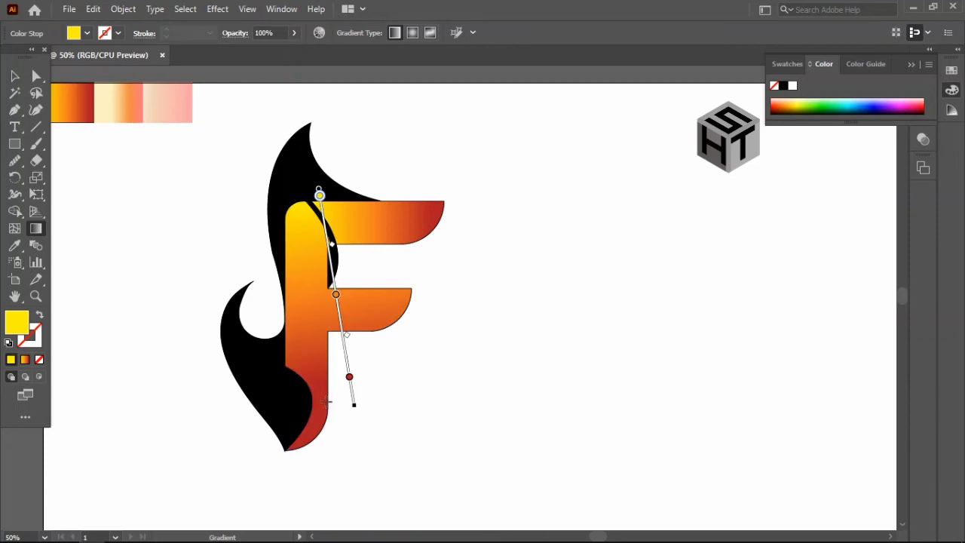
{"action": "key", "text": "ctrl"}
{"action": "key", "text": "ctrl"}
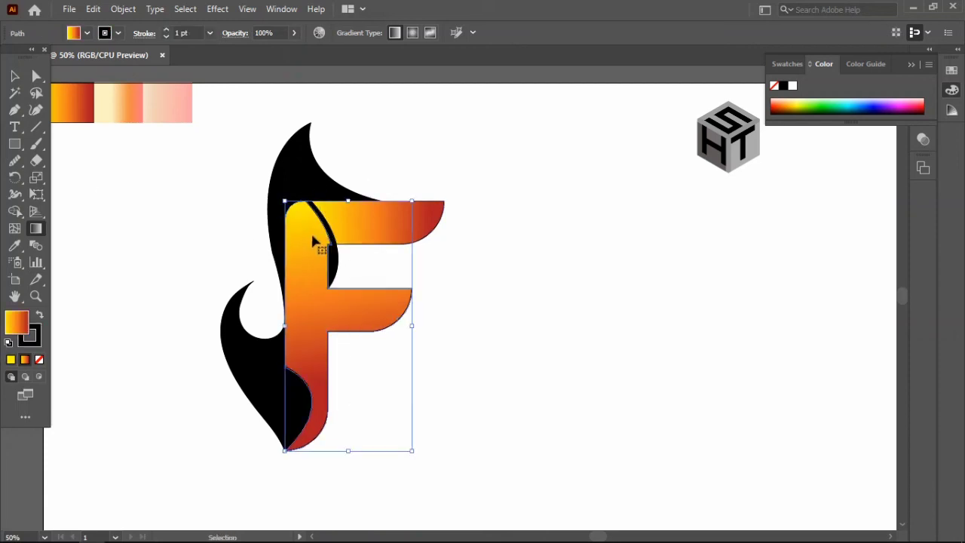
{"action": "left_click", "coordinate": [380, 235], "text": "ctrl"}
{"action": "left_click_drag", "start_coordinate": [431, 223], "coordinate": [419, 223]}
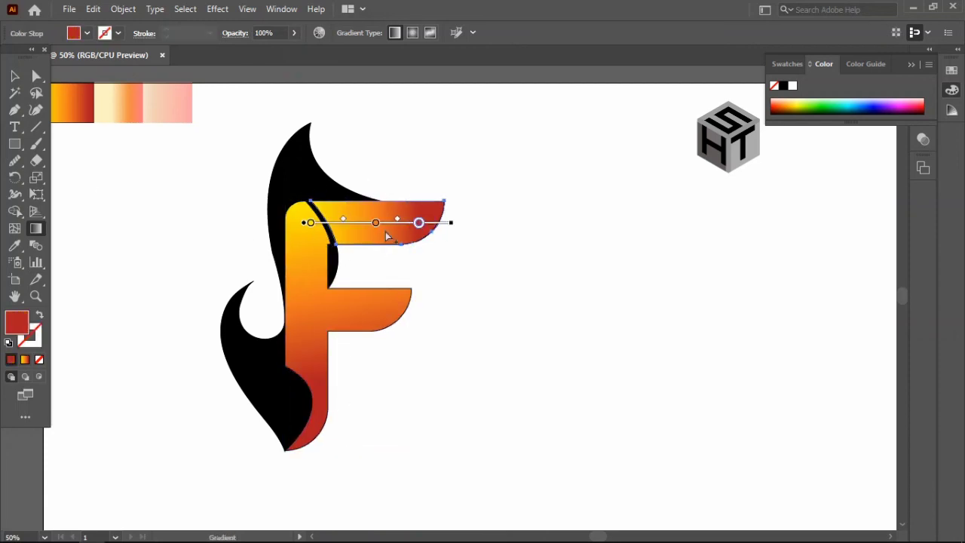
{"action": "left_click", "coordinate": [376, 222]}
{"action": "left_click", "coordinate": [443, 348], "text": "ctrl"}
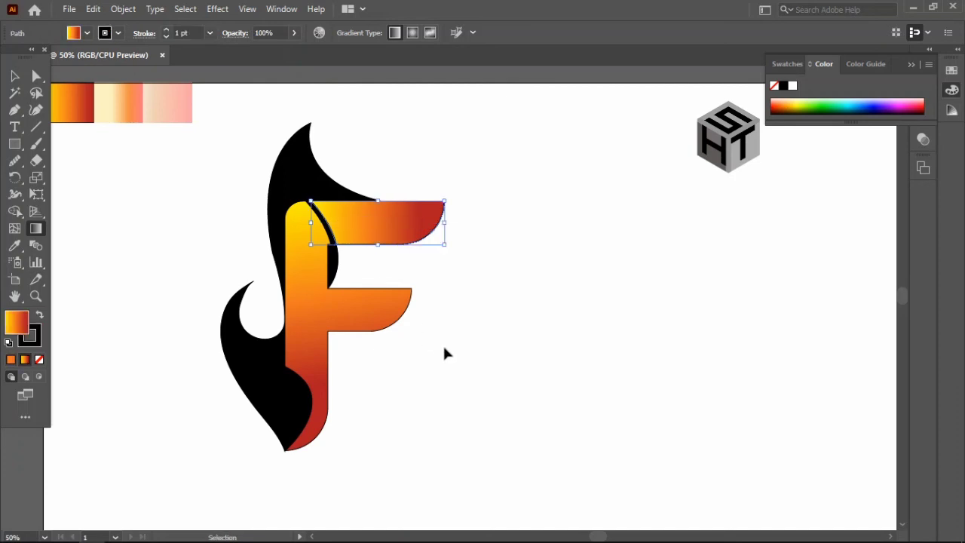
{"action": "scroll", "coordinate": [398, 332], "scroll_direction": "up", "scroll_amount": 1}
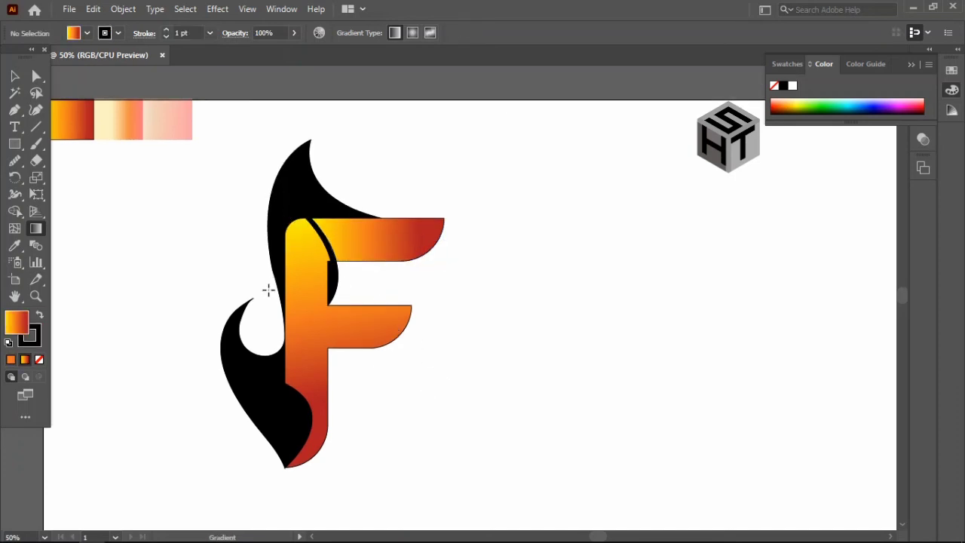
Apply the cream-to-peach gradient to the lower-left and upper-left black flames
{"action": "left_click", "coordinate": [233, 377], "text": "ctrl"}
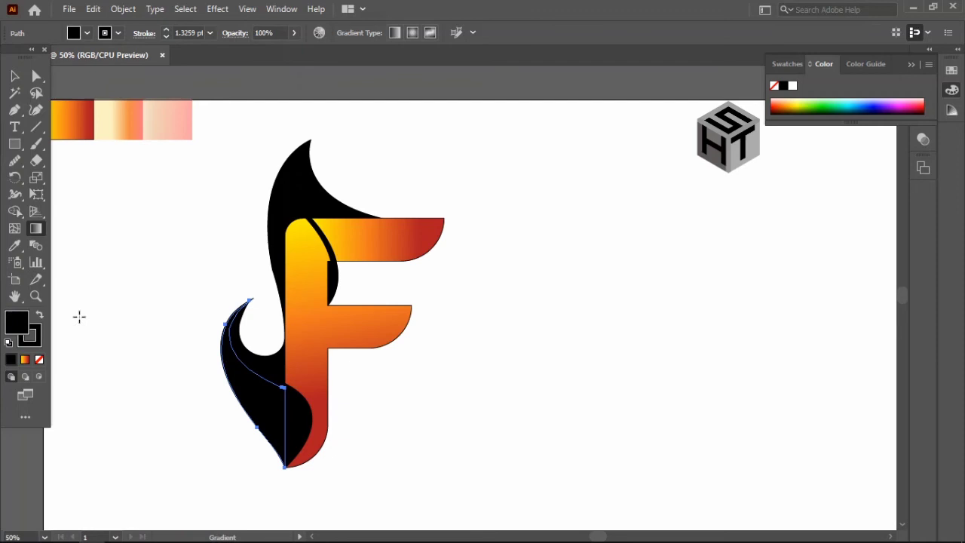
{"action": "left_click", "coordinate": [15, 75]}
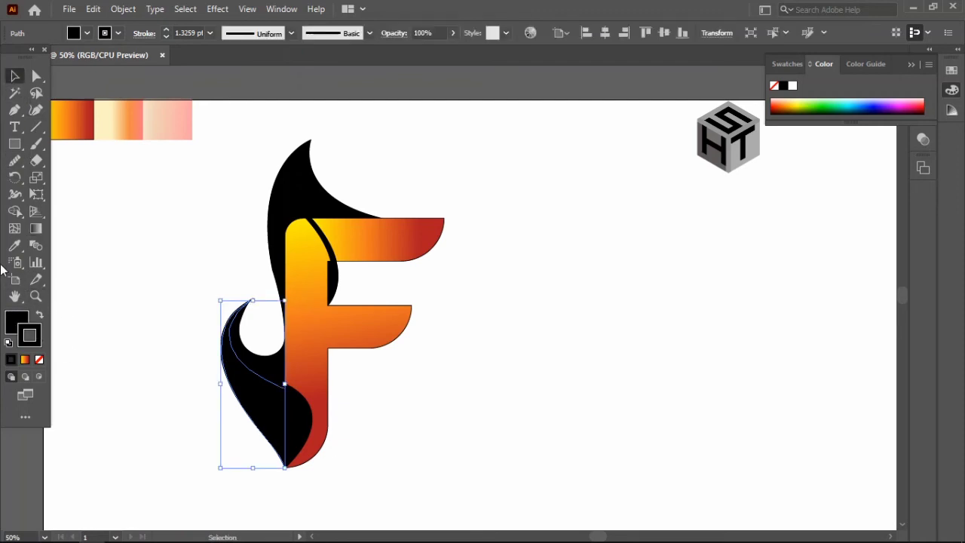
{"action": "left_click", "coordinate": [14, 245]}
{"action": "left_click", "coordinate": [112, 123]}
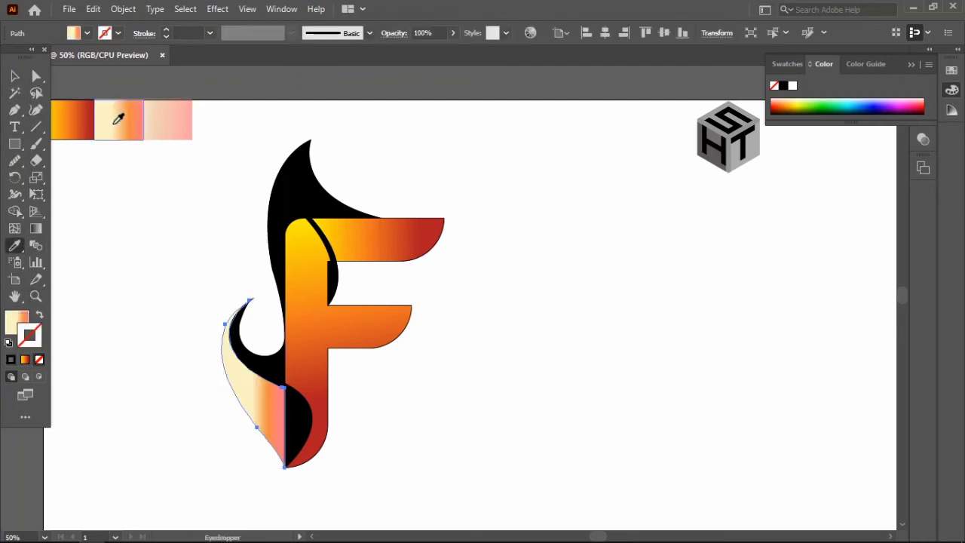
{"action": "left_click", "coordinate": [282, 203], "text": "ctrl"}
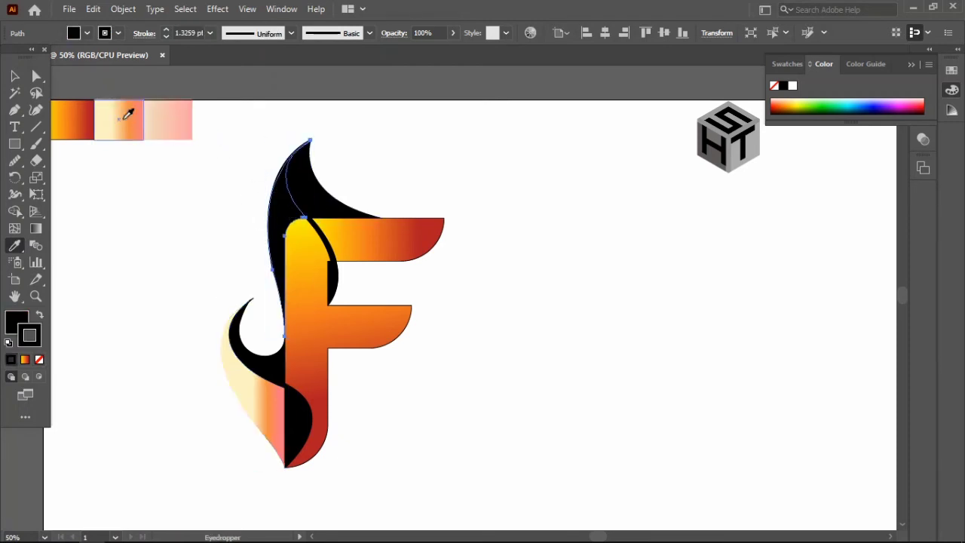
{"action": "left_click", "coordinate": [124, 119]}
Apply the cream gradient to the flame tip, the lower-left crescent and the lower flame
{"action": "left_click", "coordinate": [330, 199], "text": "ctrl"}
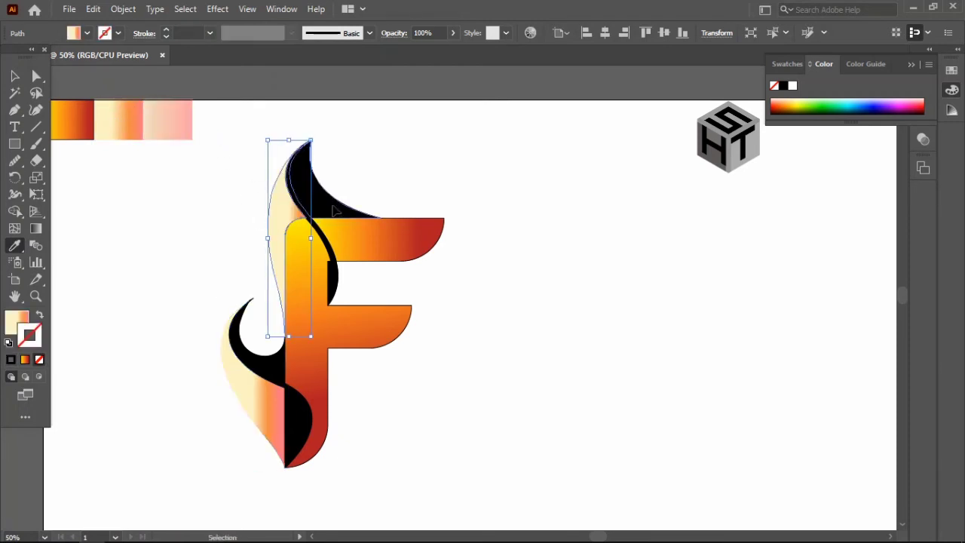
{"action": "left_click", "coordinate": [269, 201]}
{"action": "left_click", "coordinate": [264, 374], "text": "ctrl"}
{"action": "left_click", "coordinate": [262, 391]}
{"action": "left_click", "coordinate": [290, 407], "text": "ctrl"}
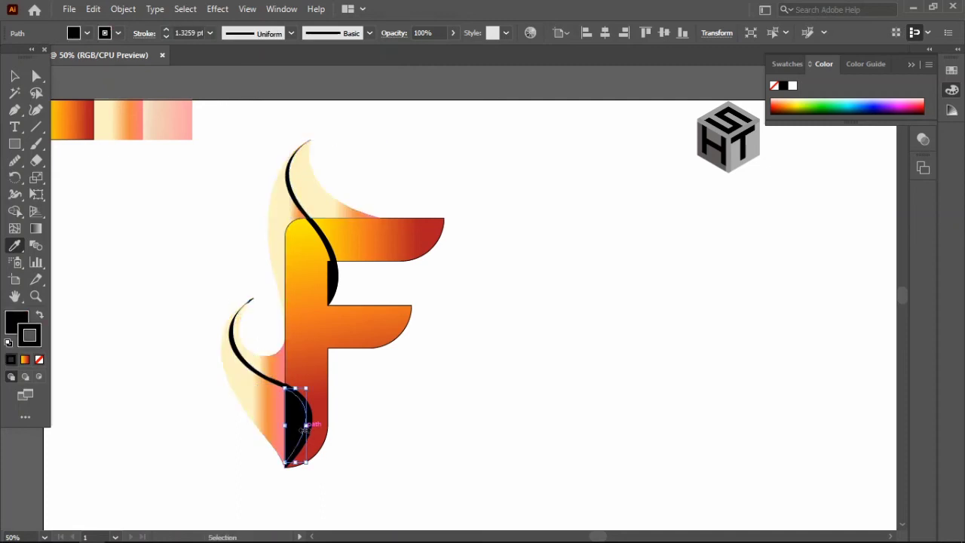
{"action": "left_click", "coordinate": [270, 402]}
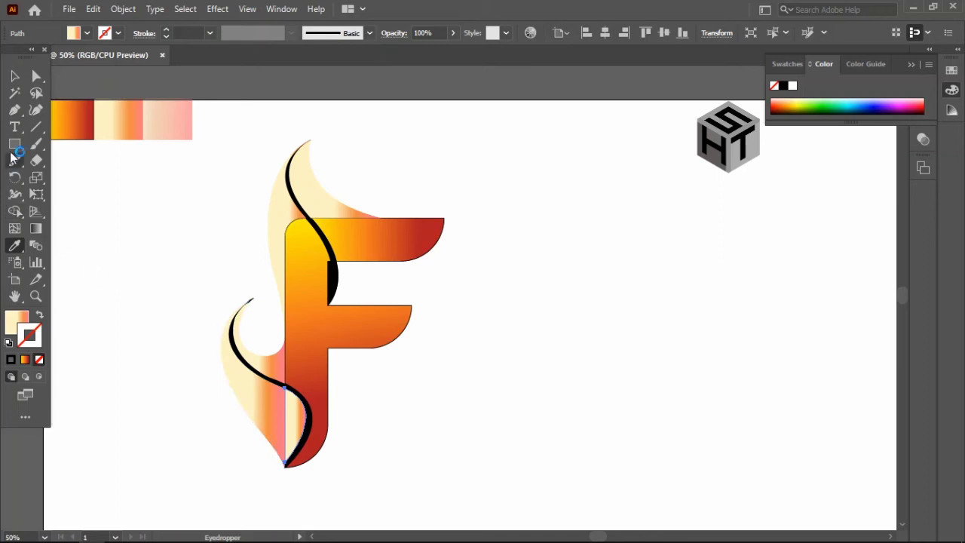
{"action": "left_click", "coordinate": [14, 75]}
Redraw the top flame's gradient at an angle and turn the left flame's gradient diagonal
{"action": "left_click", "coordinate": [328, 212]}
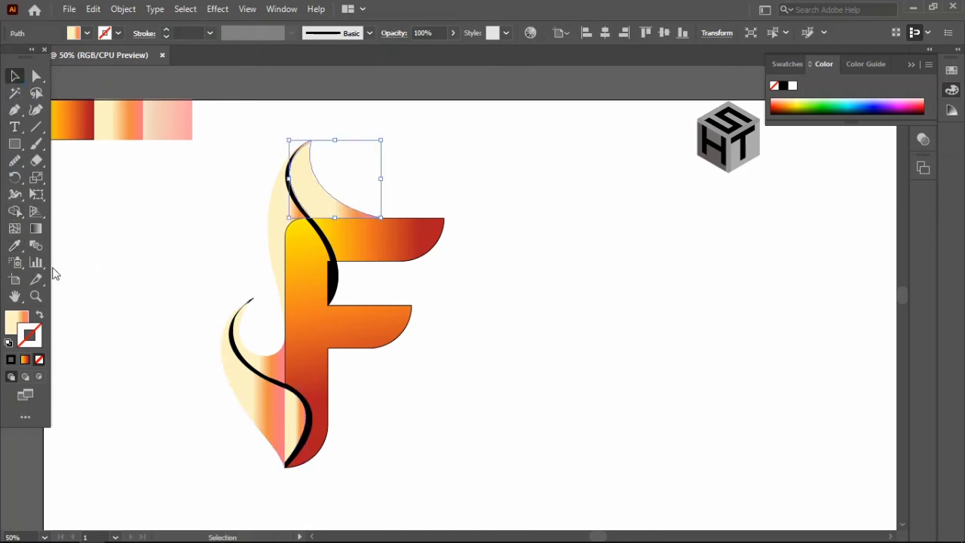
{"action": "key", "text": "g"}
{"action": "left_click_drag", "start_coordinate": [274, 126], "coordinate": [349, 232]}
{"action": "left_click", "coordinate": [277, 227]}
{"action": "left_click_drag", "start_coordinate": [295, 141], "coordinate": [278, 285]}
{"action": "left_click", "coordinate": [290, 188]}
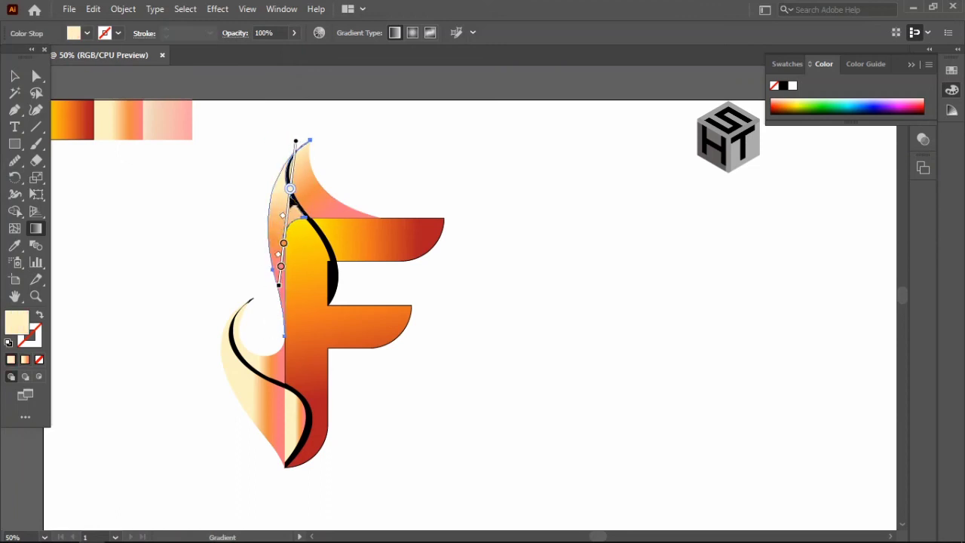
{"action": "left_click", "coordinate": [268, 236]}
{"action": "left_click_drag", "start_coordinate": [277, 282], "coordinate": [248, 270]}
{"action": "left_click", "coordinate": [338, 200]}
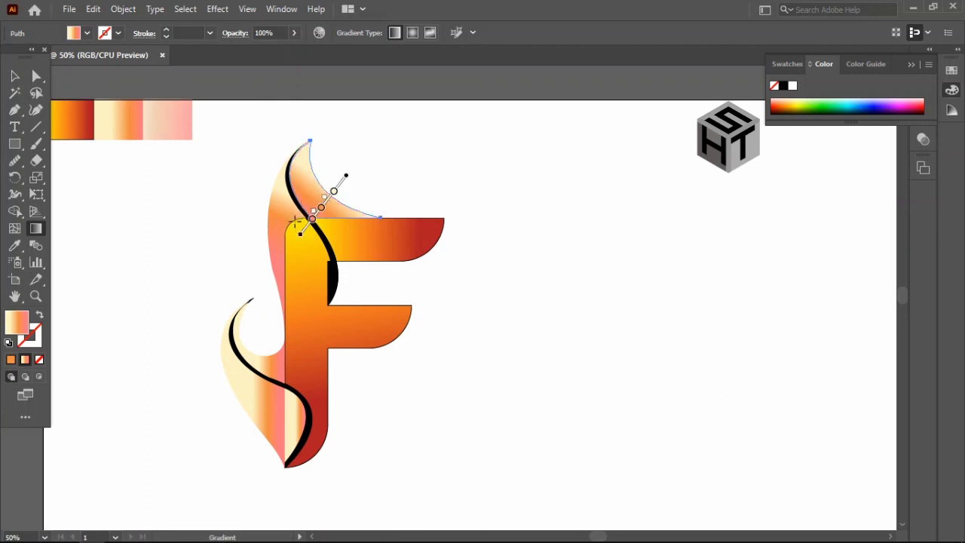
Re-angle the bottom-left flame's gradient diagonally and make the stem-side piece's gradient vertical
{"action": "left_click", "coordinate": [244, 344]}
{"action": "left_click", "coordinate": [261, 455]}
{"action": "left_click_drag", "start_coordinate": [226, 296], "coordinate": [263, 445]}
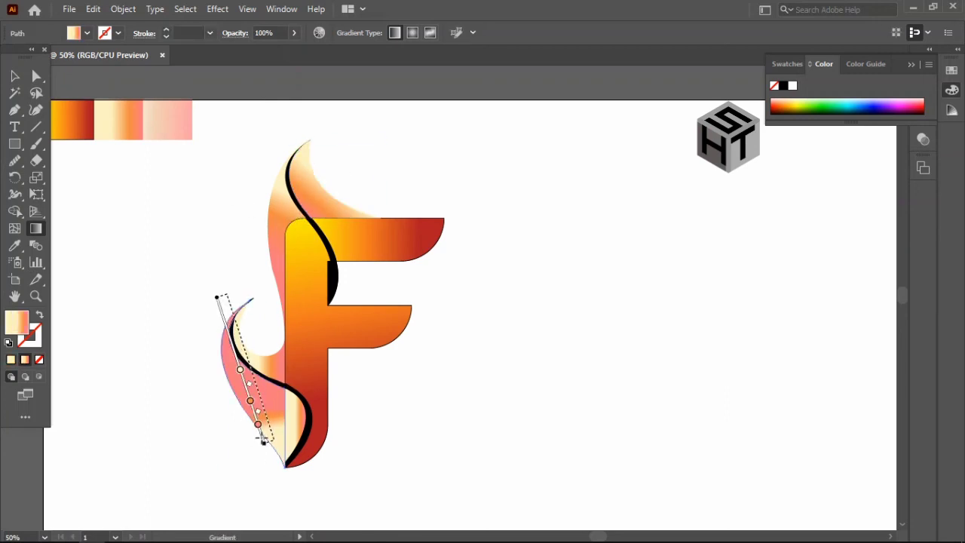
{"action": "left_click_drag", "start_coordinate": [226, 342], "coordinate": [291, 343]}
{"action": "left_click", "coordinate": [339, 396]}
{"action": "left_click", "coordinate": [298, 425]}
{"action": "left_click_drag", "start_coordinate": [254, 400], "coordinate": [308, 441]}
{"action": "left_click_drag", "start_coordinate": [277, 326], "coordinate": [294, 434]}
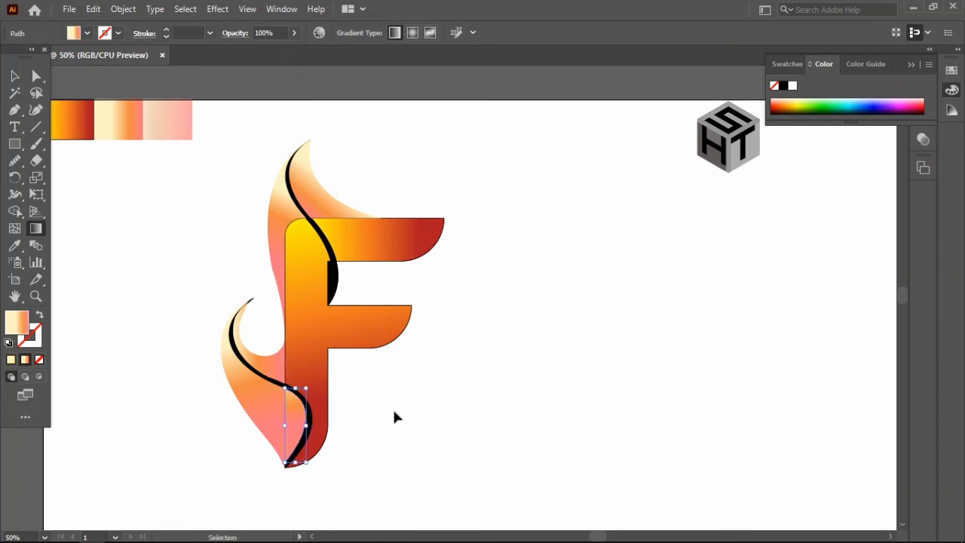
Lower the opacity of the flame piece beside the F's stem
{"action": "key", "text": "v"}
{"action": "left_click", "coordinate": [264, 469]}
{"action": "left_click", "coordinate": [294, 433]}
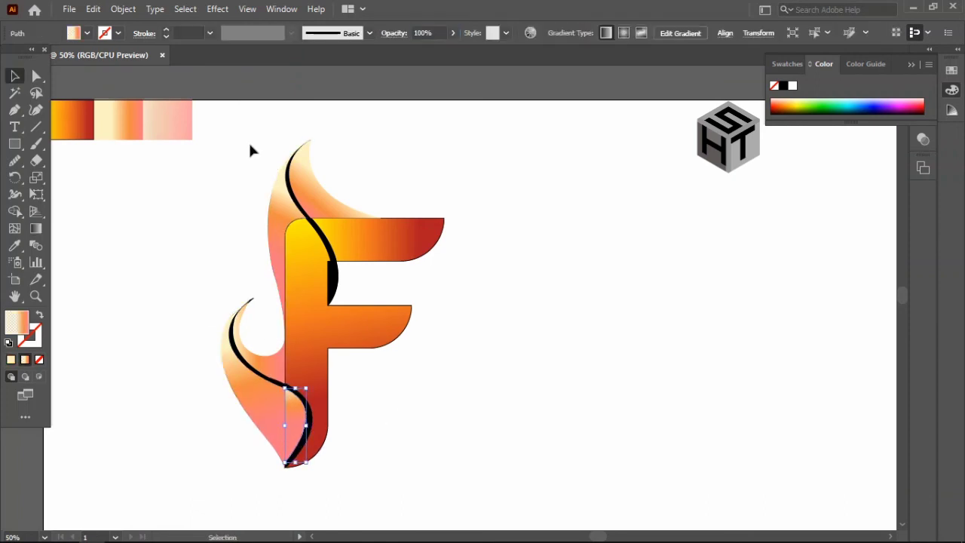
{"action": "left_click", "coordinate": [453, 33]}
{"action": "mouse_move", "coordinate": [450, 51]}
{"action": "left_mouse_down"}
{"action": "mouse_move", "coordinate": [426, 51]}
{"action": "mouse_move", "coordinate": [441, 60]}
{"action": "left_mouse_up"}
Copy the stem-side flame's cream gradient and 36% opacity onto the corner sliver, then shorten the gradient to fit
{"action": "left_click", "coordinate": [482, 381]}
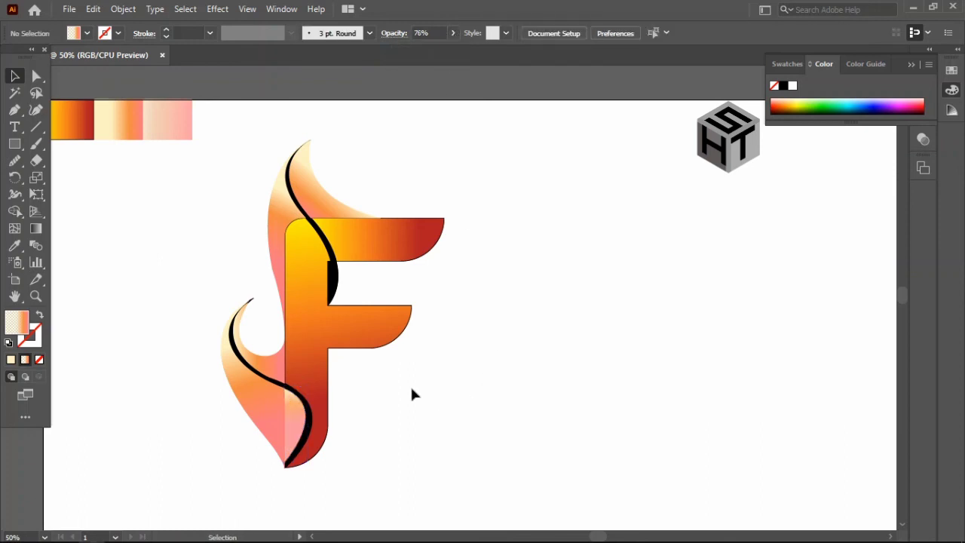
{"action": "left_click", "coordinate": [334, 281]}
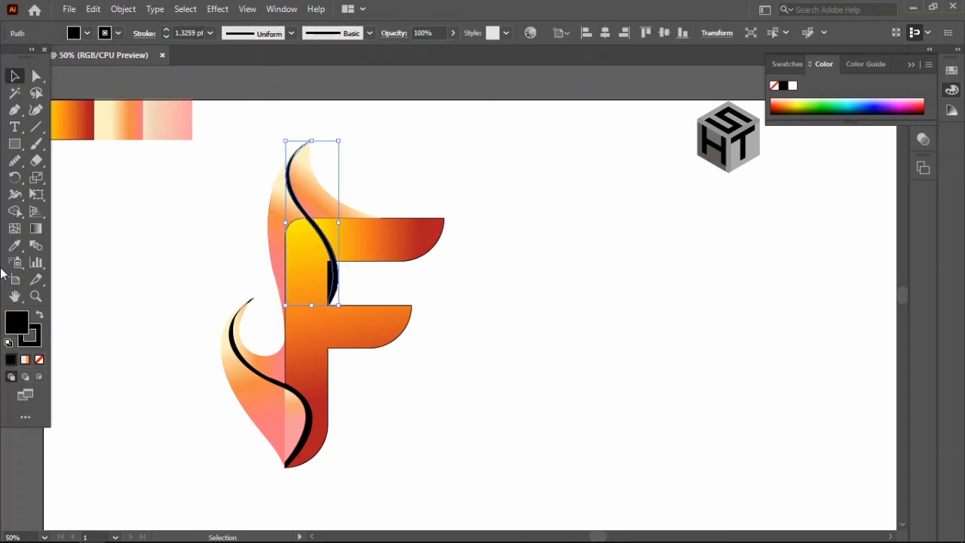
{"action": "left_click", "coordinate": [408, 279]}
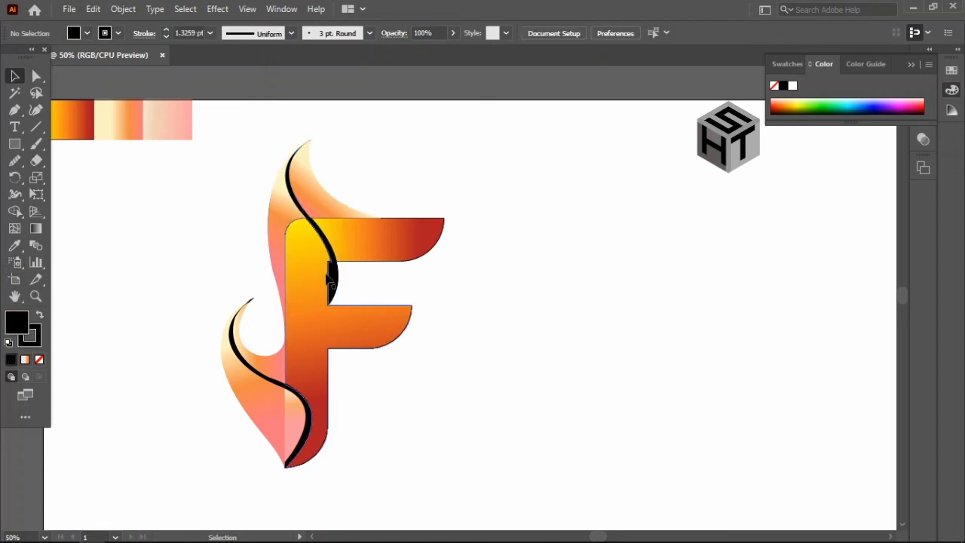
{"action": "left_click", "coordinate": [337, 288]}
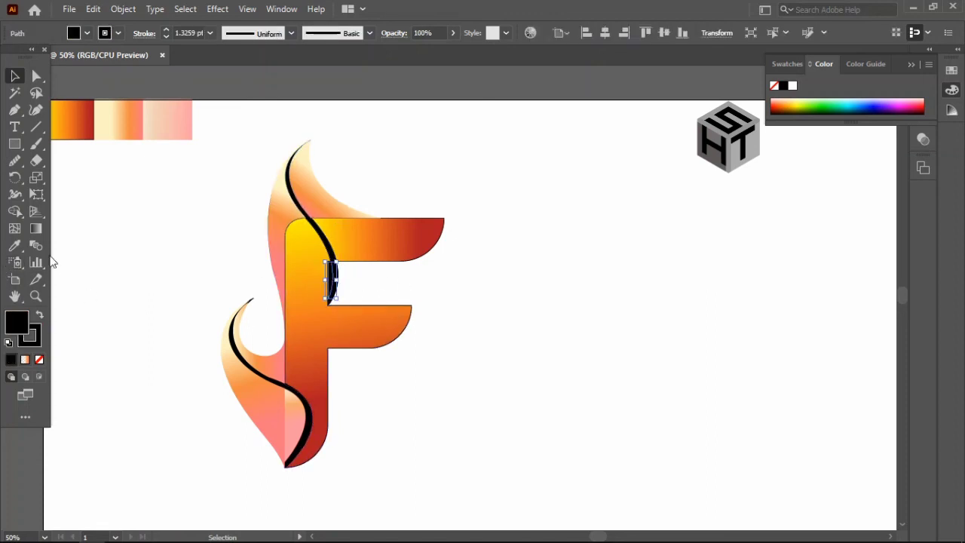
{"action": "left_click", "coordinate": [15, 245]}
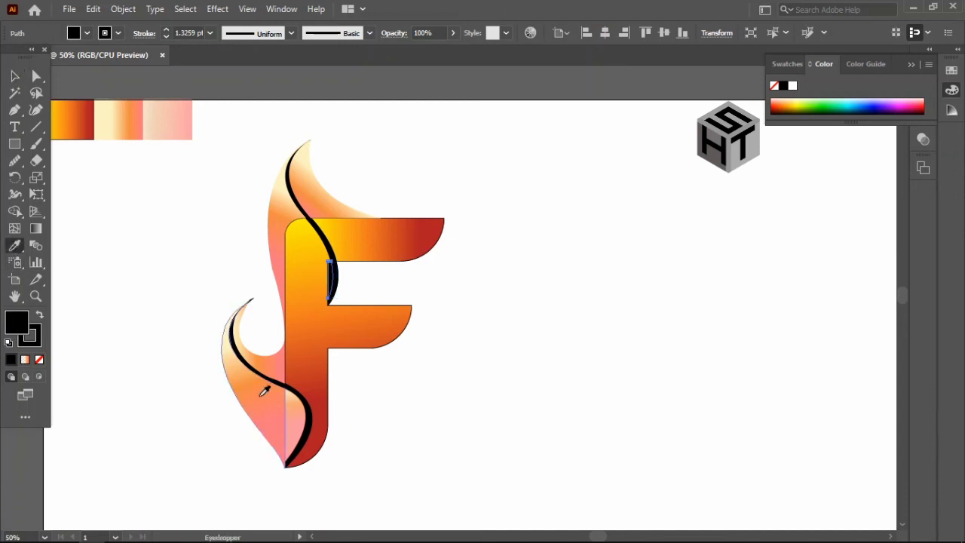
{"action": "left_click", "coordinate": [294, 411]}
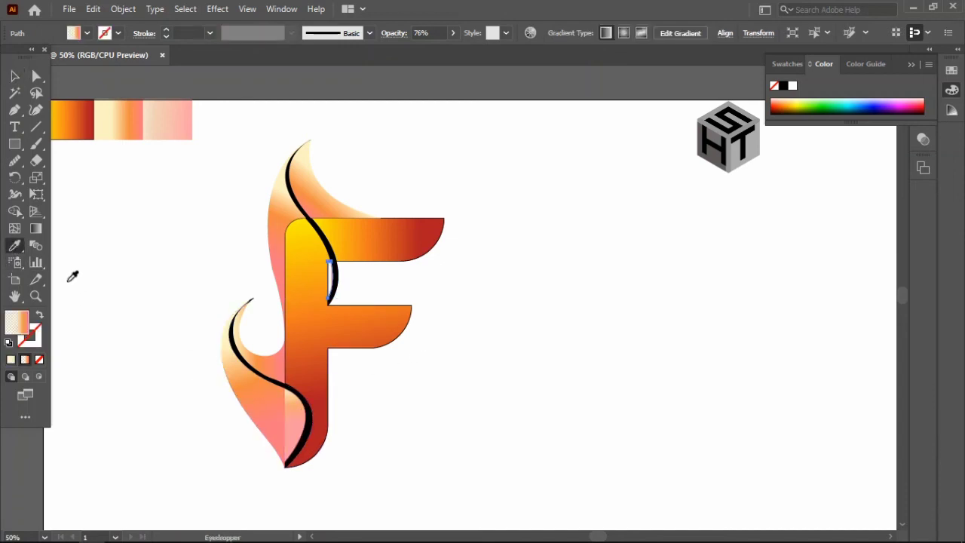
{"action": "left_click", "coordinate": [36, 229]}
{"action": "left_click_drag", "start_coordinate": [259, 252], "coordinate": [370, 297]}
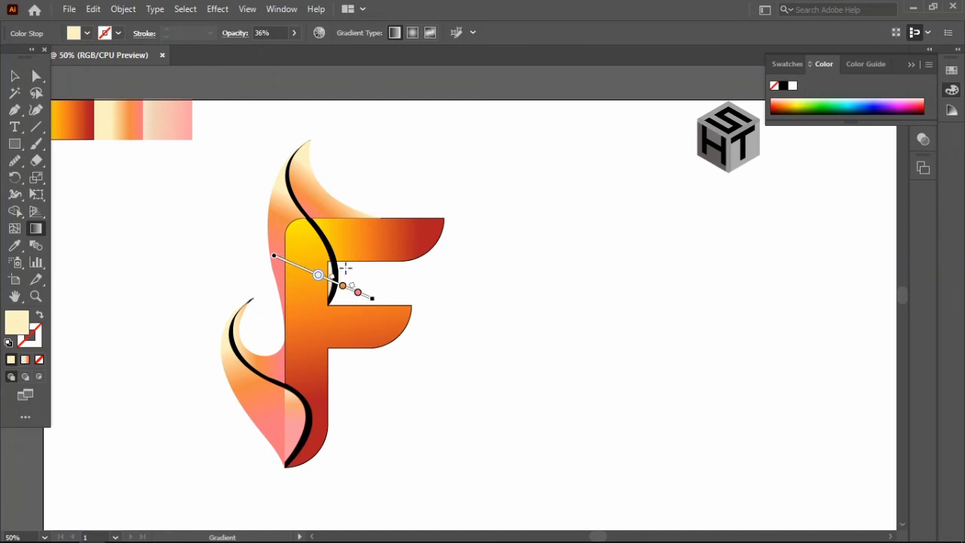
{"action": "left_click_drag", "start_coordinate": [309, 278], "coordinate": [329, 278]}
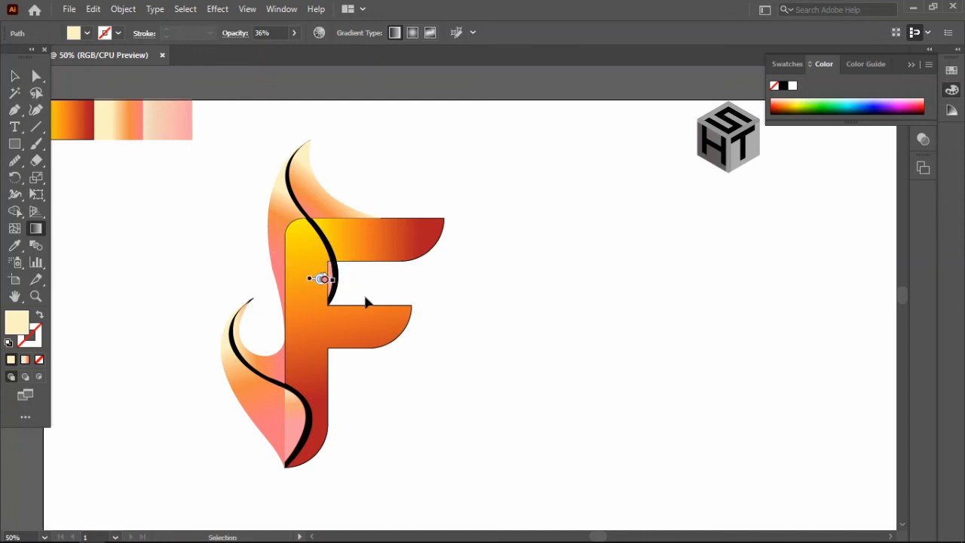
Apply the light pink gradient swatch to the upper and lower black curved strokes
{"action": "left_click", "coordinate": [318, 230], "text": "ctrl"}
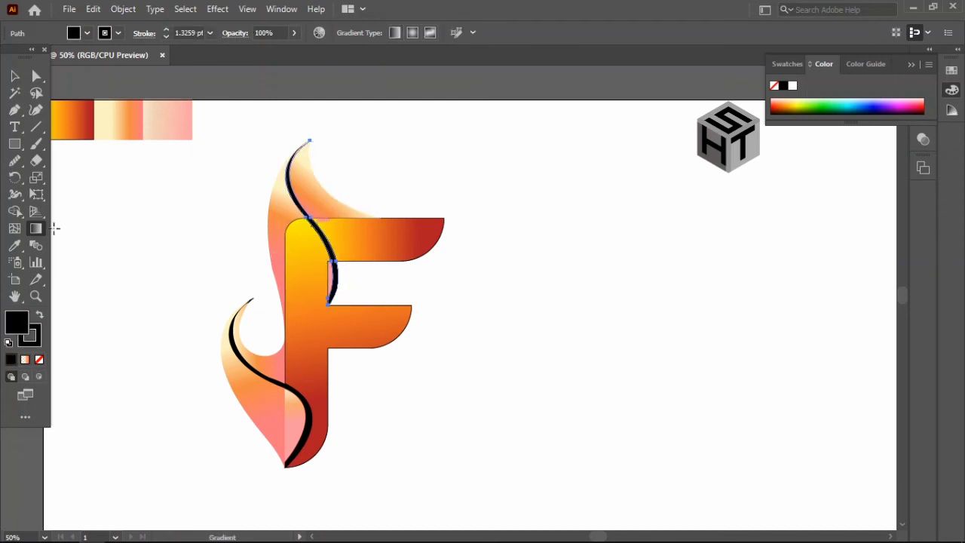
{"action": "left_click", "coordinate": [14, 247]}
{"action": "left_click", "coordinate": [153, 121]}
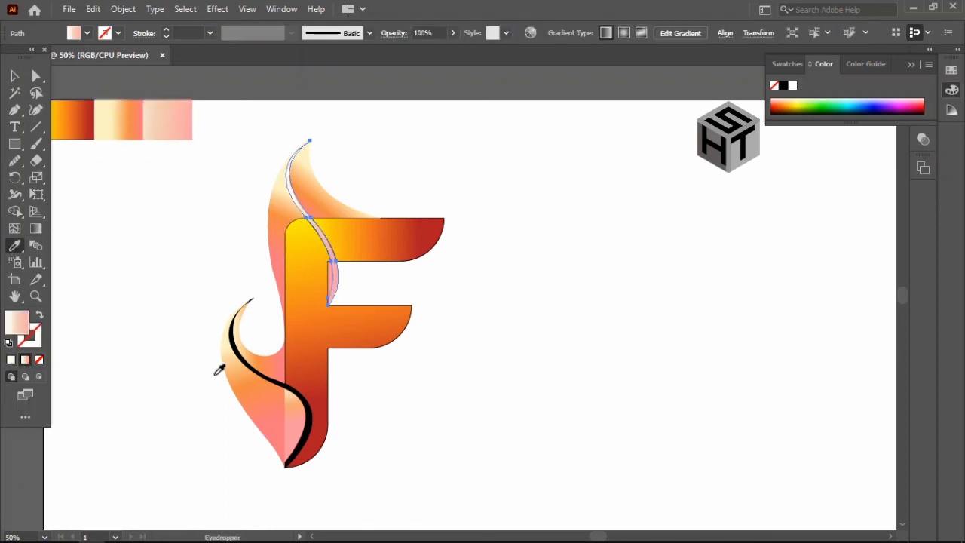
{"action": "left_click", "coordinate": [270, 385], "text": "ctrl"}
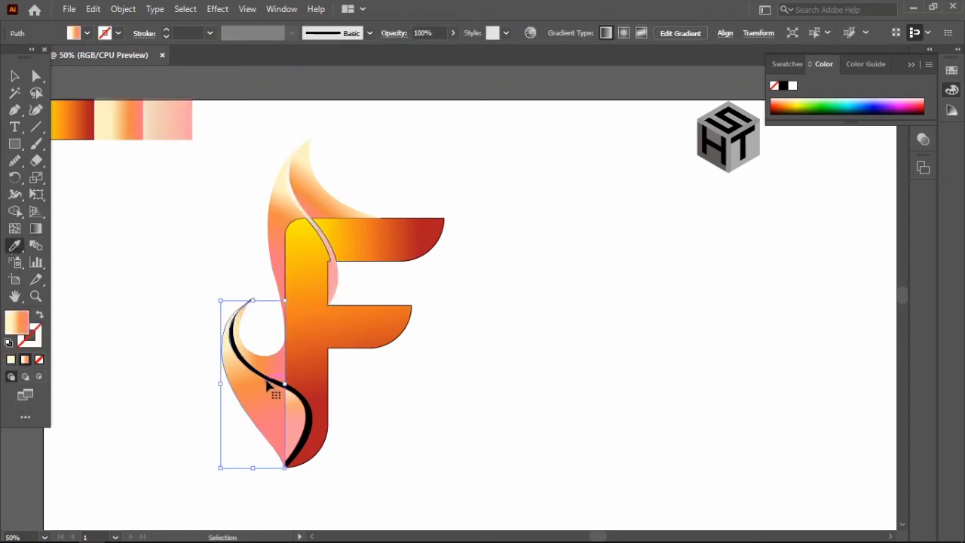
{"action": "left_click", "coordinate": [315, 406], "text": "ctrl"}
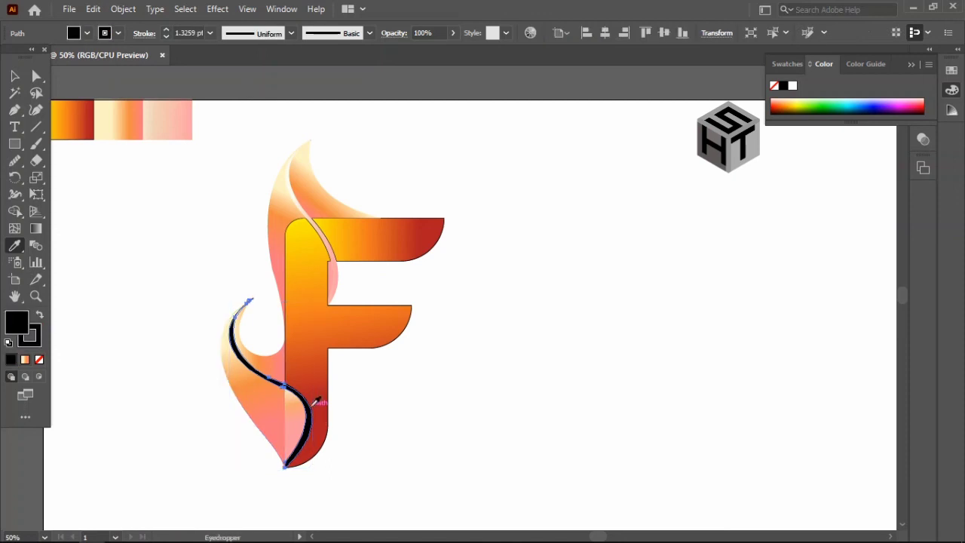
{"action": "left_click", "coordinate": [182, 122]}
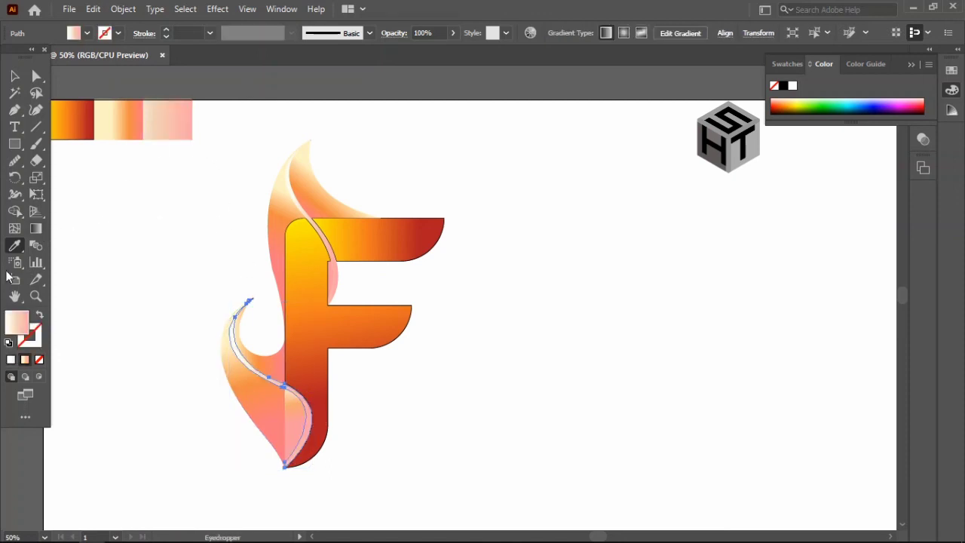
Angle both curved strokes' gradients diagonally along the flame curves
{"action": "key", "text": "g"}
{"action": "left_click_drag", "start_coordinate": [326, 442], "coordinate": [202, 298]}
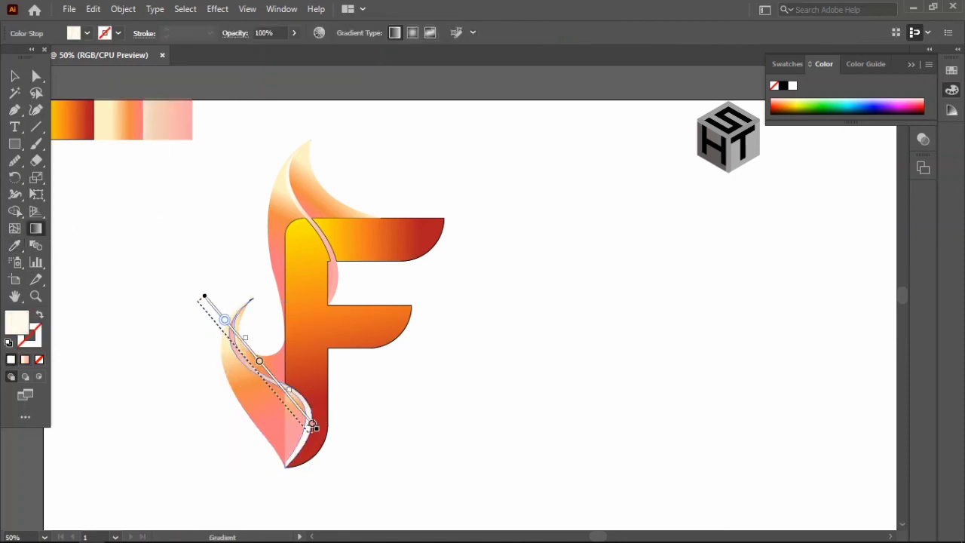
{"action": "left_click_drag", "start_coordinate": [312, 424], "coordinate": [198, 321]}
{"action": "left_click_drag", "start_coordinate": [194, 276], "coordinate": [324, 463]}
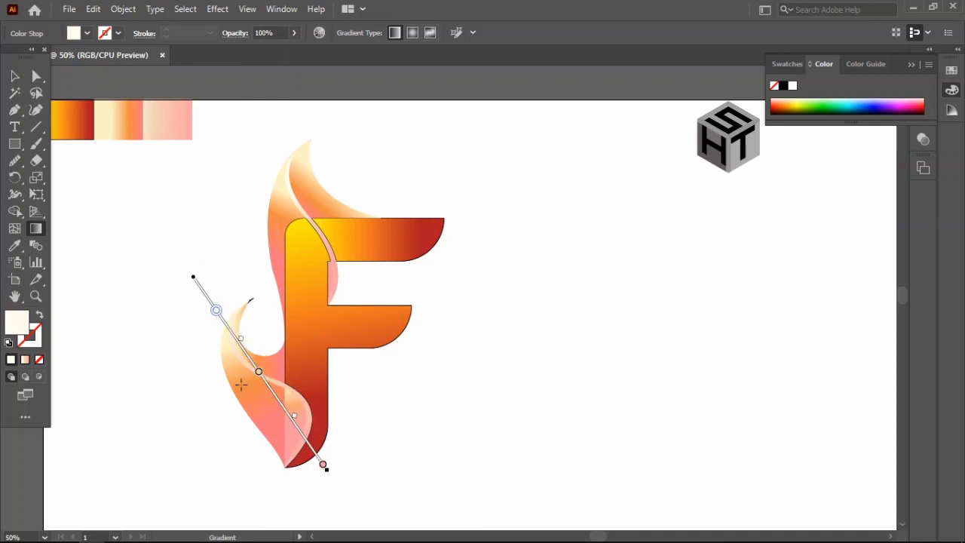
{"action": "left_click", "coordinate": [383, 374], "text": "ctrl"}
{"action": "left_click", "coordinate": [318, 234], "text": "ctrl"}
{"action": "left_click_drag", "start_coordinate": [276, 135], "coordinate": [353, 289]}
{"action": "key", "text": "ctrl+shift+a"}
Set the stroke of the F and its top bar to None and nudge the small flame-tip curl
{"action": "key", "text": "v"}
{"action": "left_click", "coordinate": [309, 280]}
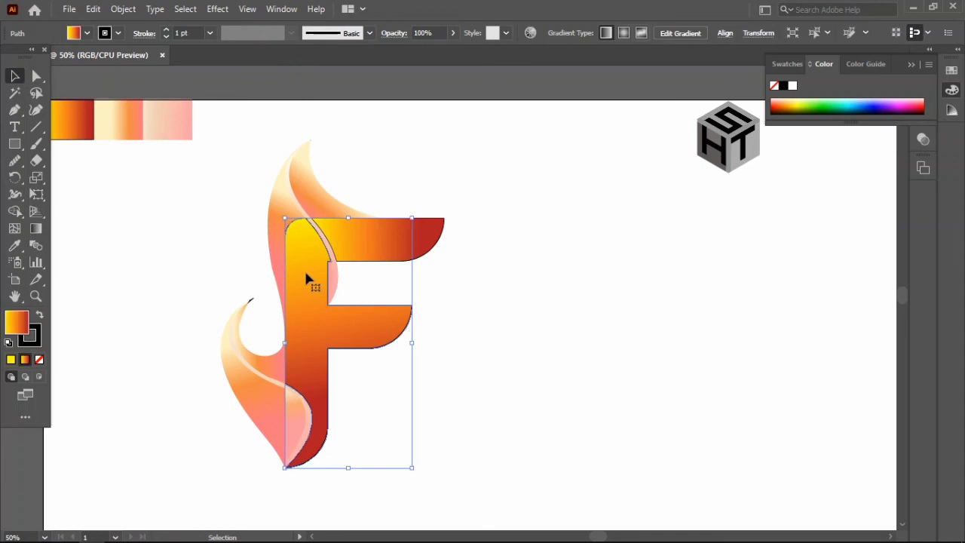
{"action": "left_click", "coordinate": [39, 360]}
{"action": "left_click", "coordinate": [158, 341]}
{"action": "left_click", "coordinate": [354, 238]}
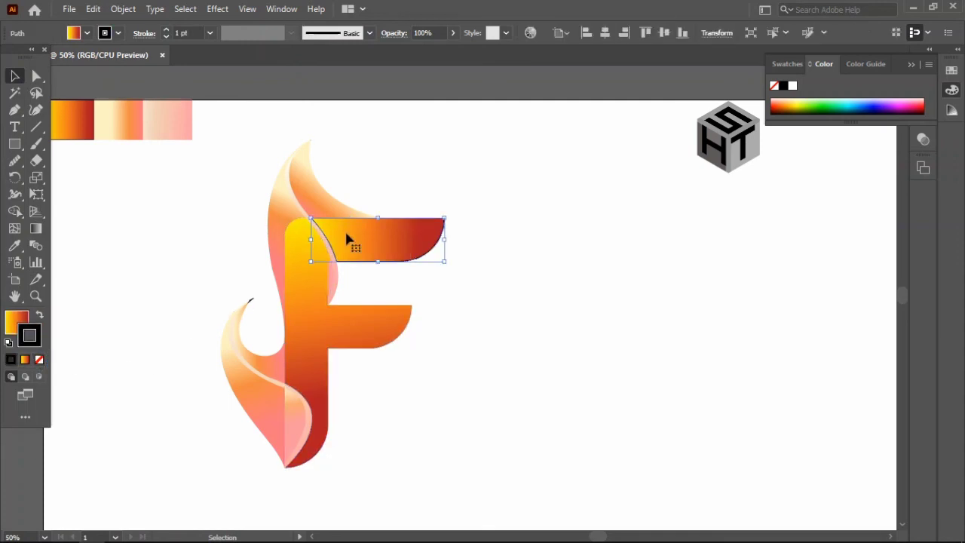
{"action": "left_click", "coordinate": [39, 362]}
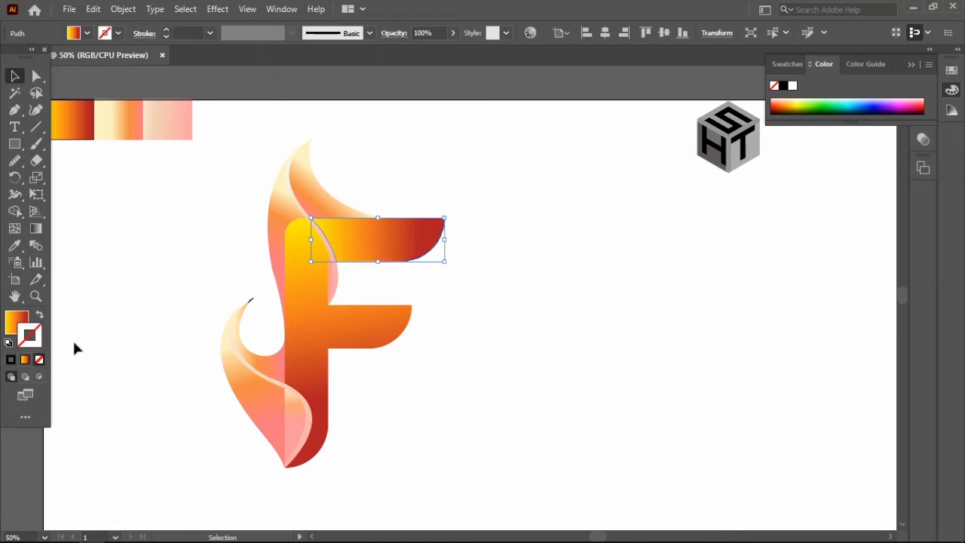
{"action": "left_click", "coordinate": [186, 286]}
{"action": "left_click_drag", "start_coordinate": [251, 300], "coordinate": [254, 302]}
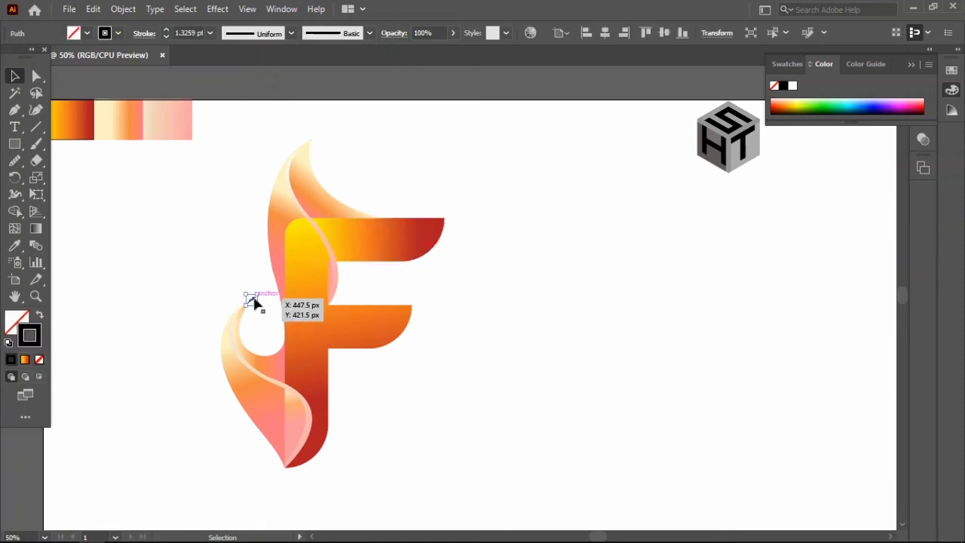
{"action": "left_click", "coordinate": [424, 450]}
Adjust the gradient stops on the lower-left flame and re-angle the upper flame's gradient
{"action": "key", "text": "g"}
{"action": "left_click", "coordinate": [239, 355]}
{"action": "left_click", "coordinate": [253, 367]}
{"action": "left_click", "coordinate": [248, 302]}
{"action": "left_click", "coordinate": [298, 199]}
{"action": "left_click", "coordinate": [302, 205]}
{"action": "left_click_drag", "start_coordinate": [302, 205], "coordinate": [317, 181]}
{"action": "left_click", "coordinate": [626, 421]}
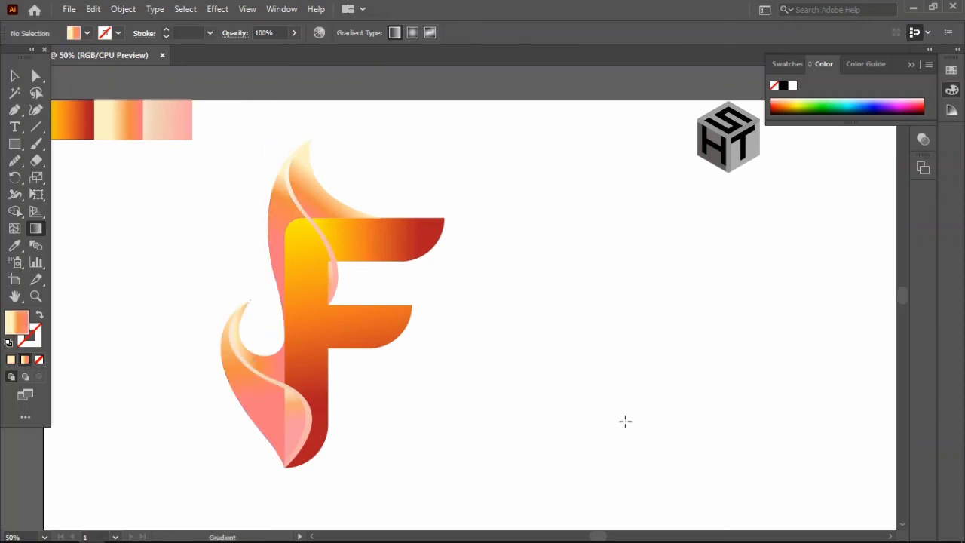